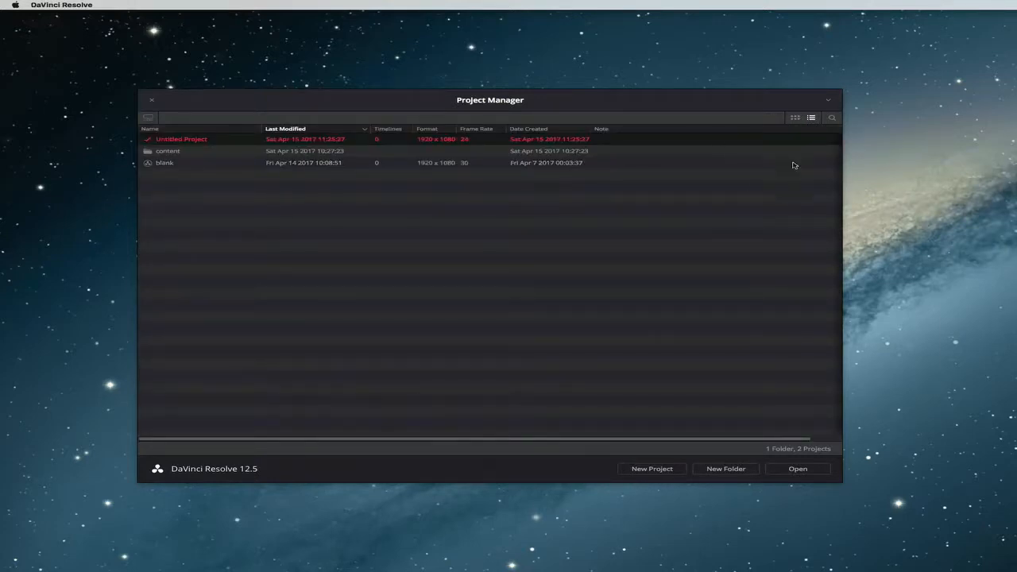
Show the projects as thumbnails and open Untitled Project
click(795, 119)
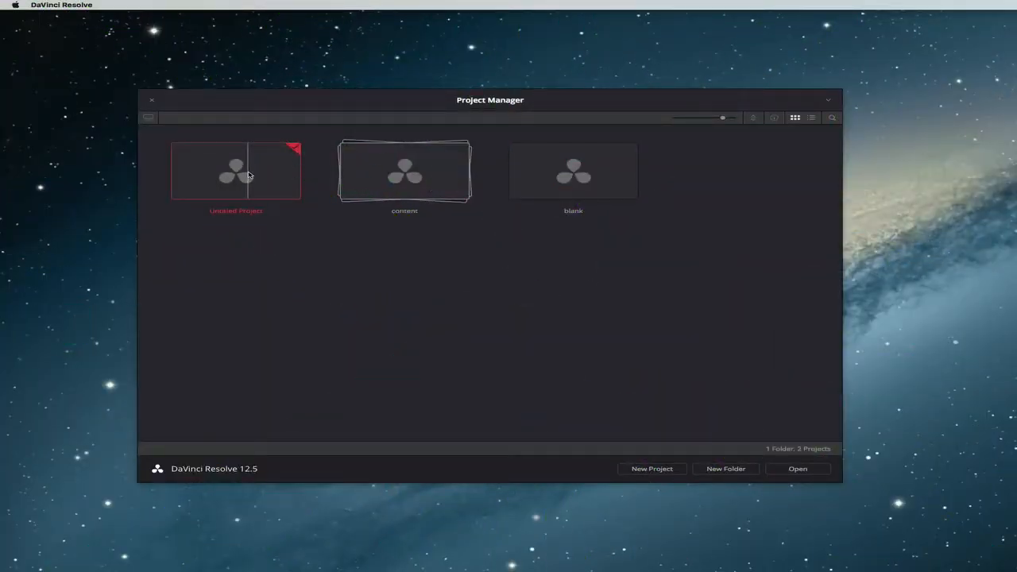
double_click(249, 175)
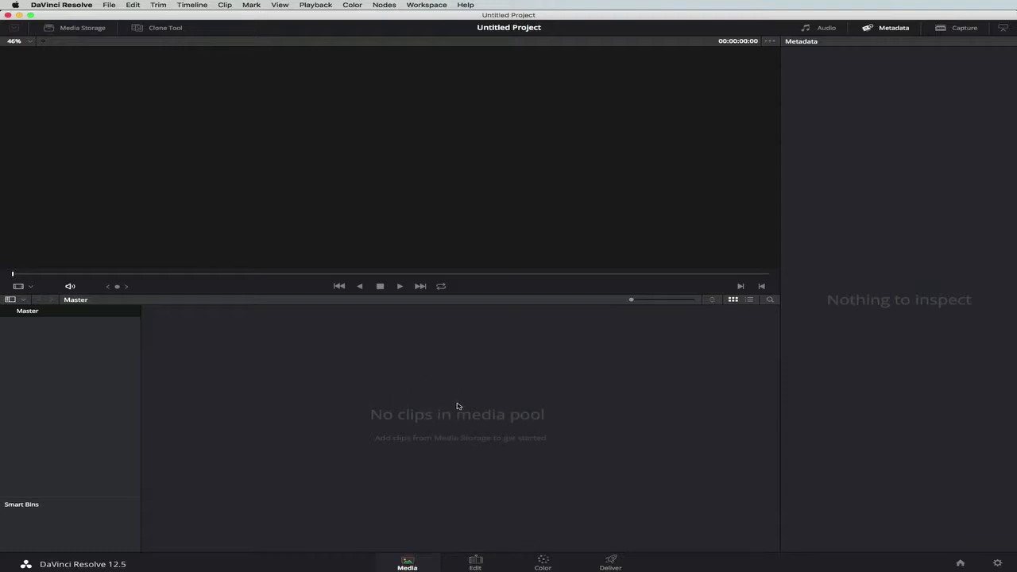
Look through the Edit, Color and Deliver pages, including the YouTube 720p render preset, and return to the Media page
click(476, 564)
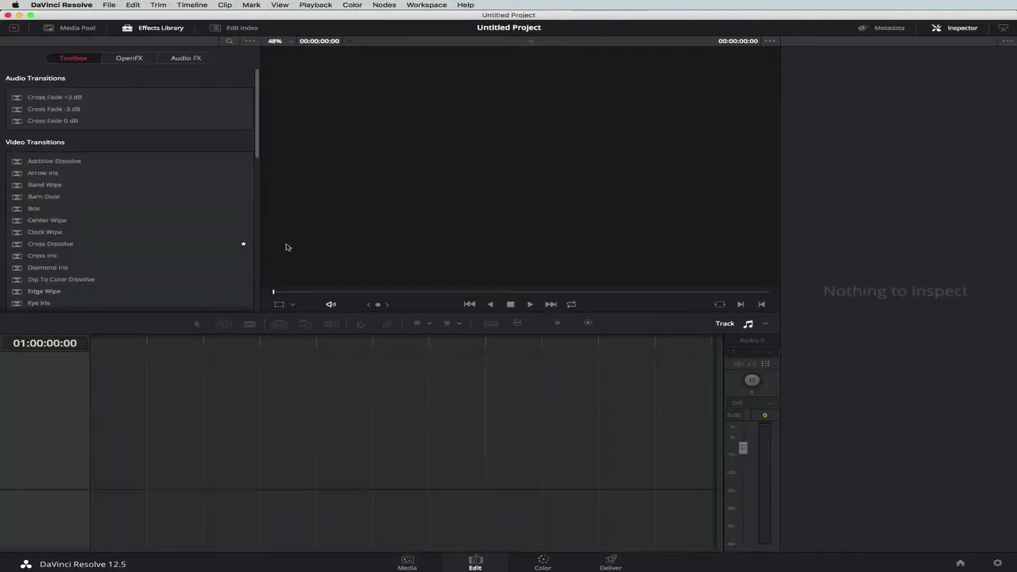
click(542, 562)
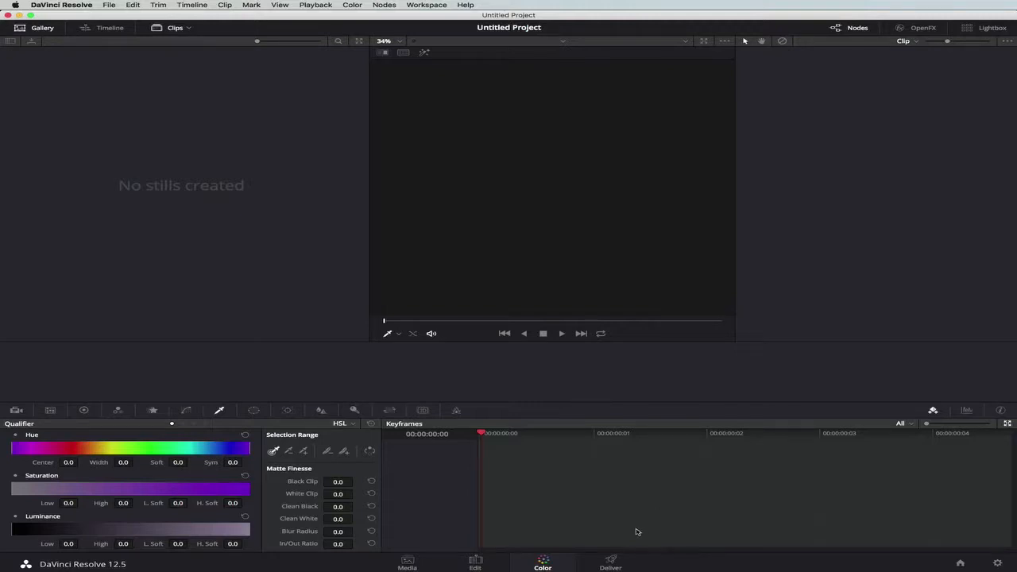
click(612, 562)
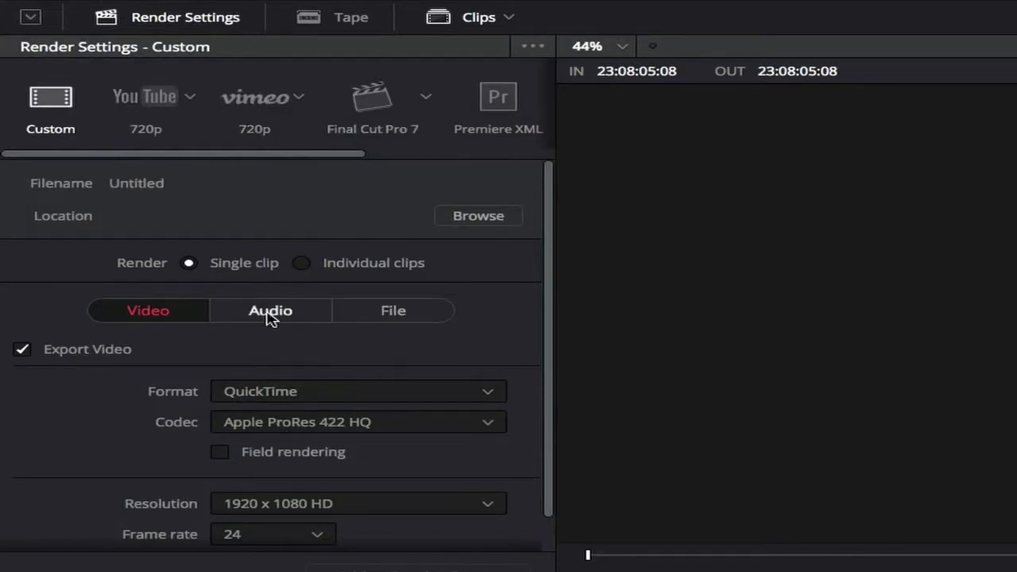
click(147, 103)
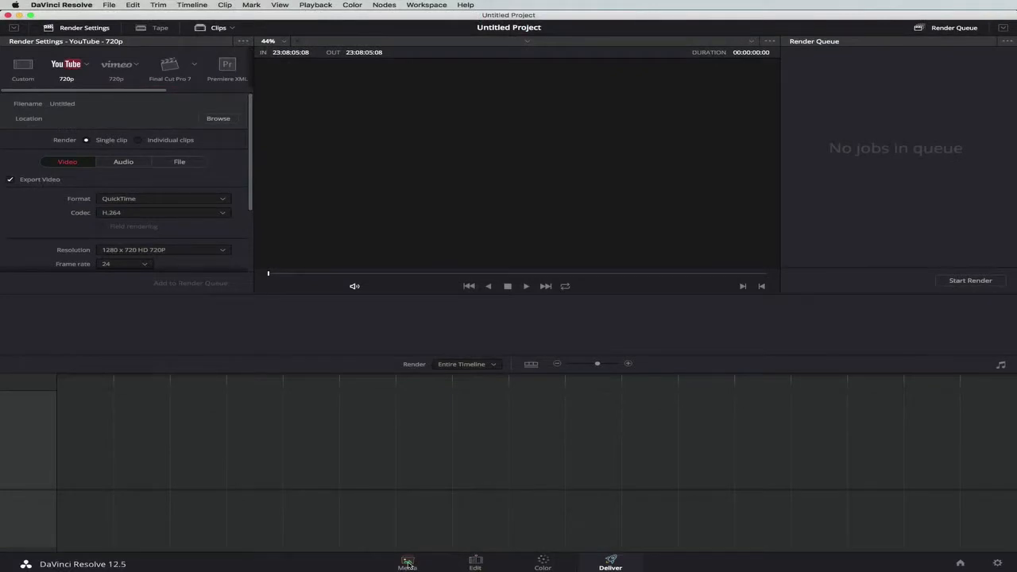
click(407, 563)
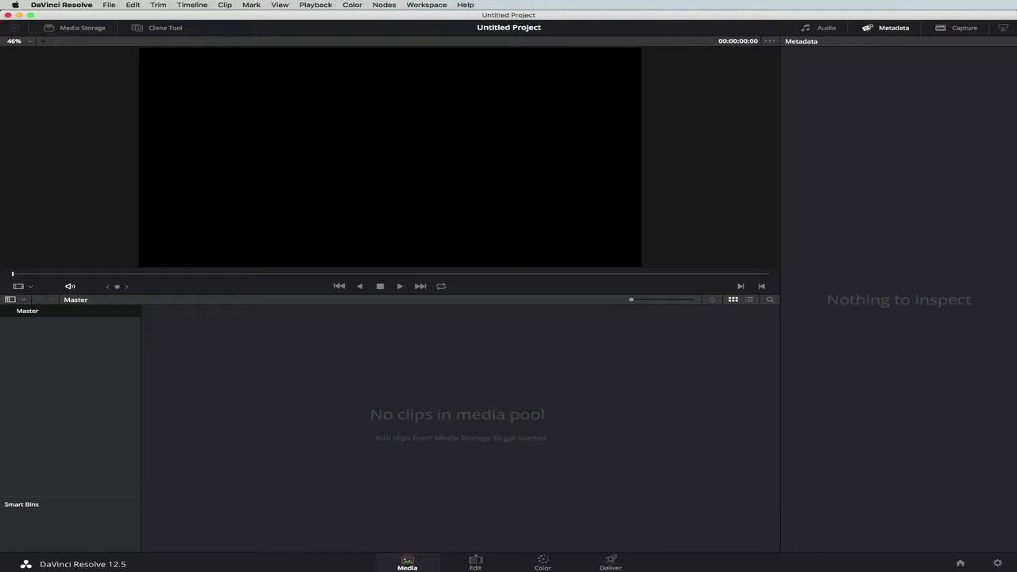
Import audio.mp3 from the project 0/media folder in Finder into the media pool's Master bin
key(super+Tab)
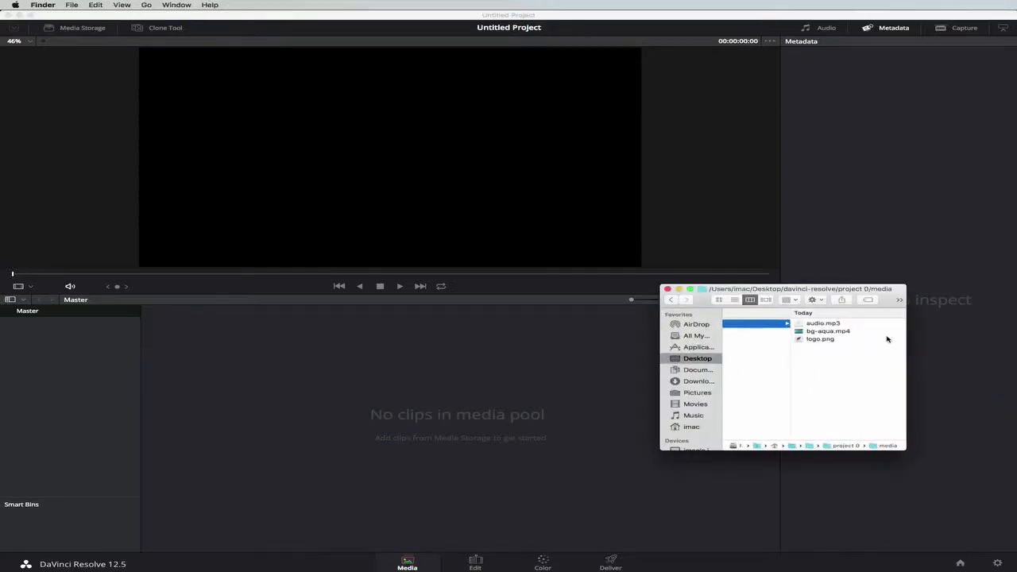
click(820, 324)
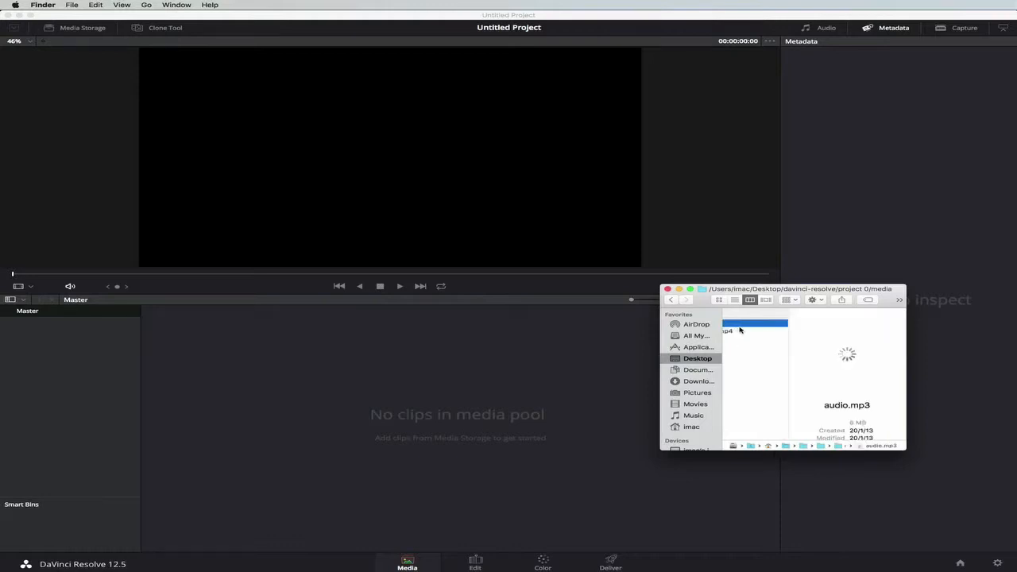
drag(756, 326, 455, 402)
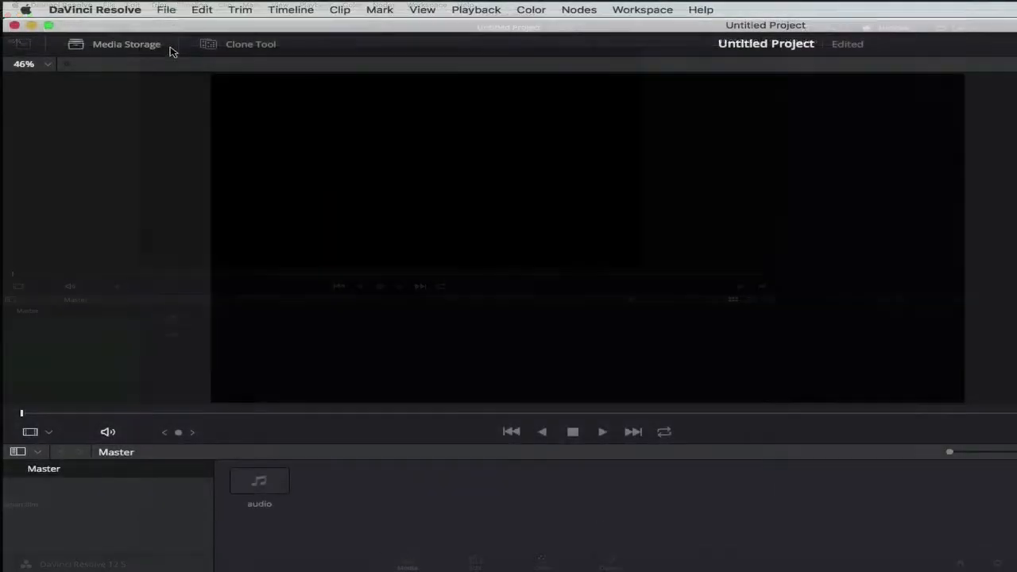
Set the project's playback frame rate to 30 frames per second and save the project settings
click(167, 10)
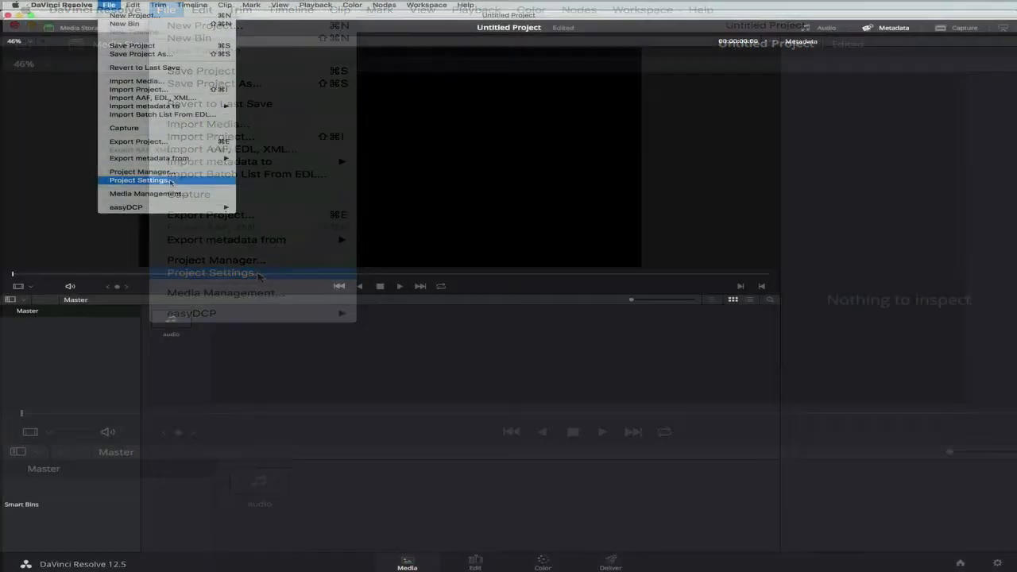
click(256, 274)
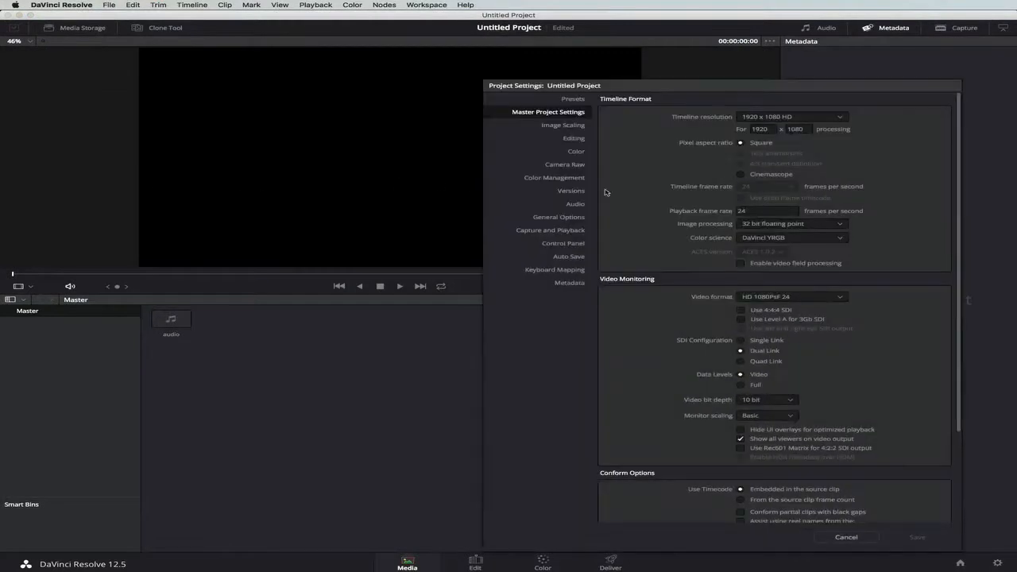
drag(874, 92, 736, 76)
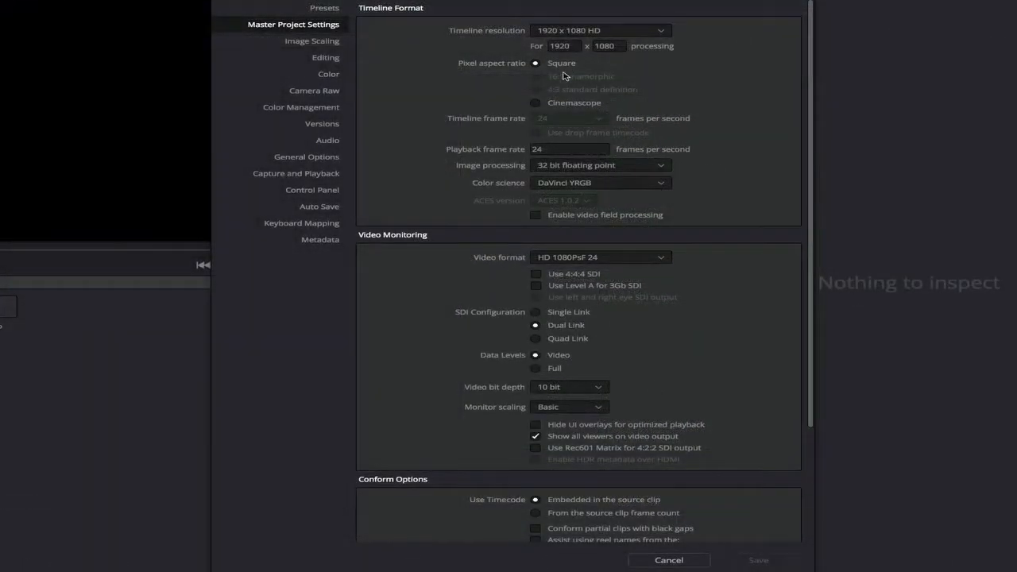
click(579, 147)
drag(561, 147, 456, 148)
text(30)
click(668, 115)
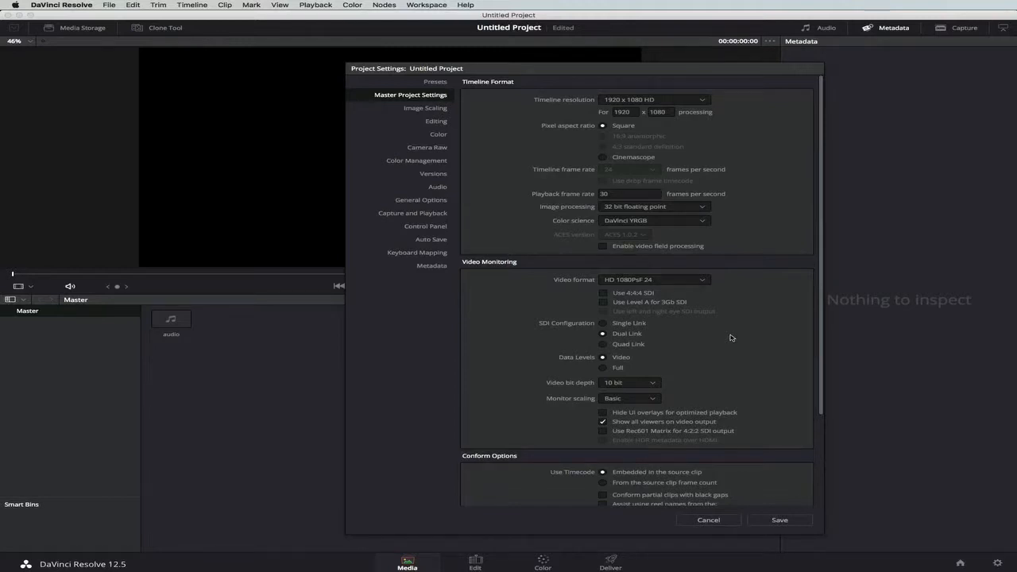
click(783, 522)
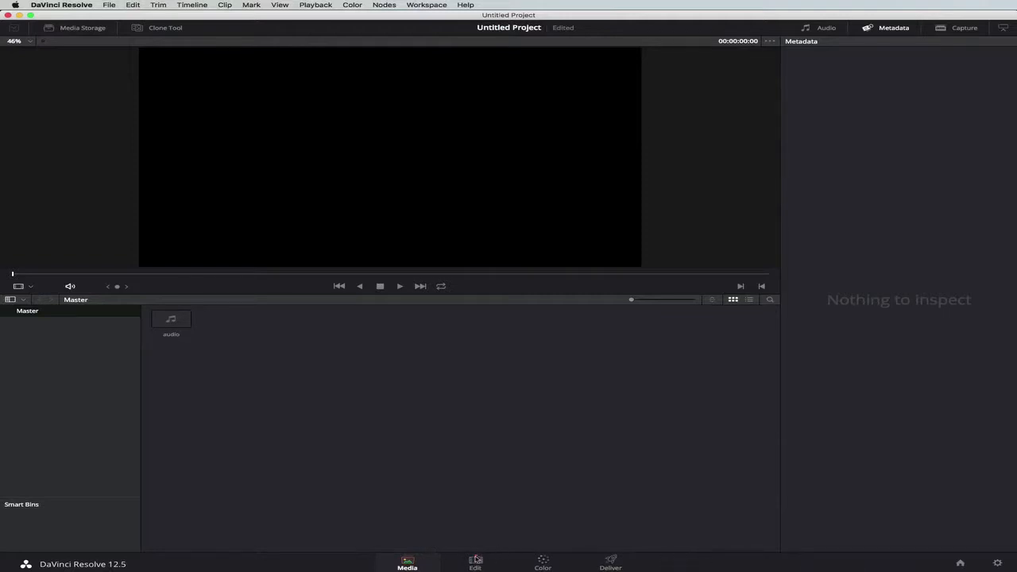
Preview a few seconds of the audio clip in the Media page viewer, then stop playback
click(182, 323)
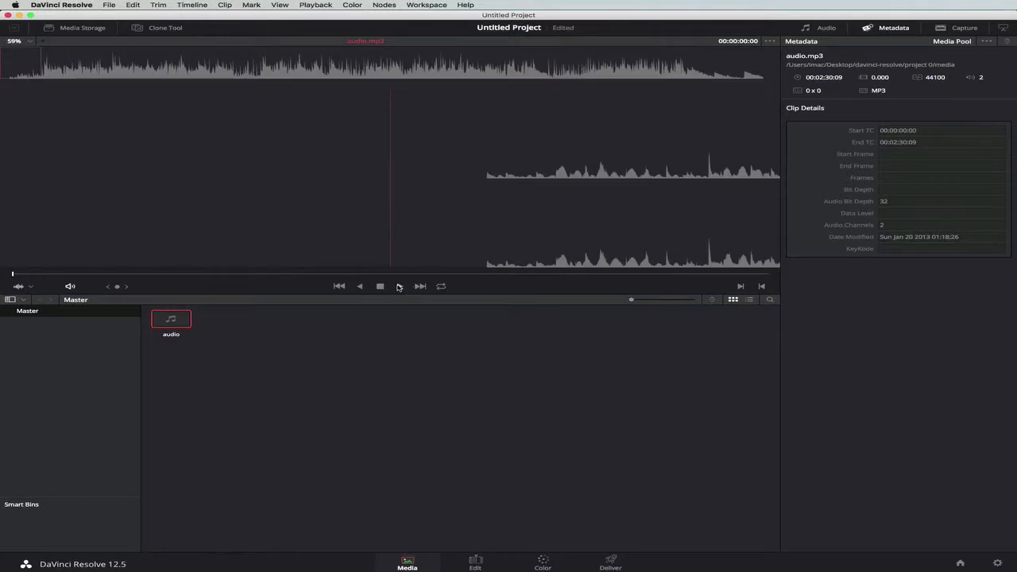
click(399, 287)
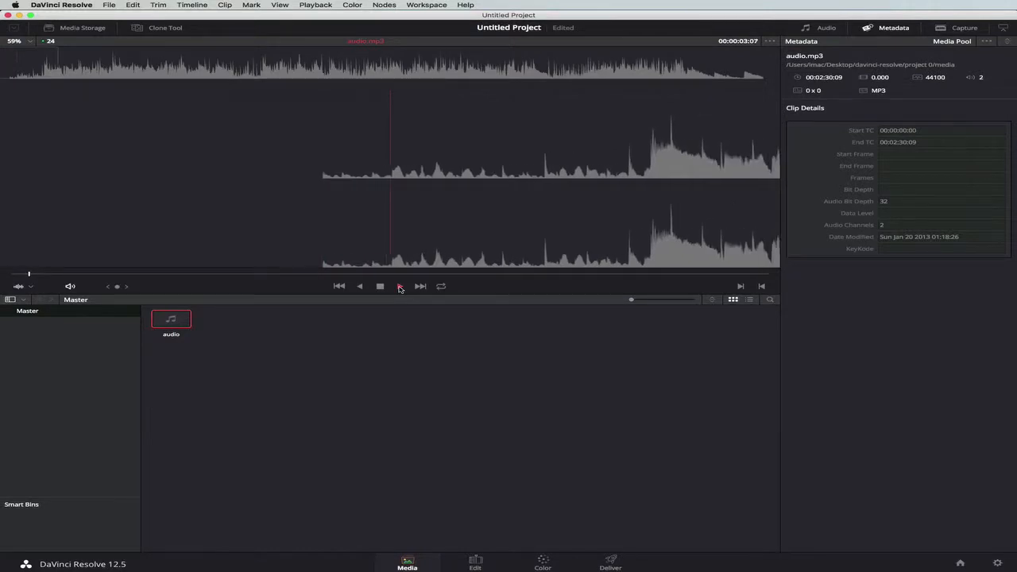
click(382, 286)
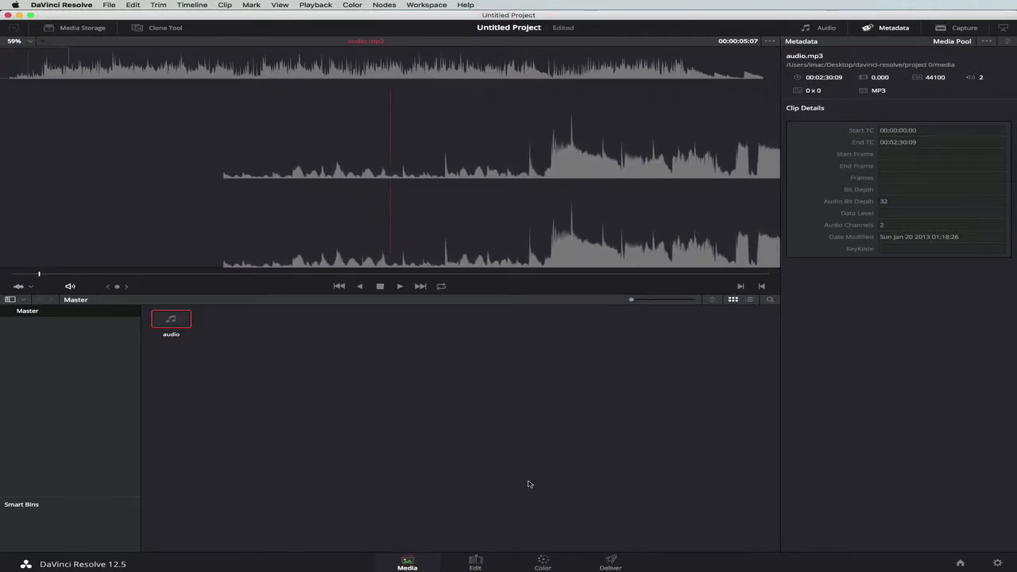
Go to the Edit page and look through the media pool and the effects library's transitions, titles and generators
click(475, 563)
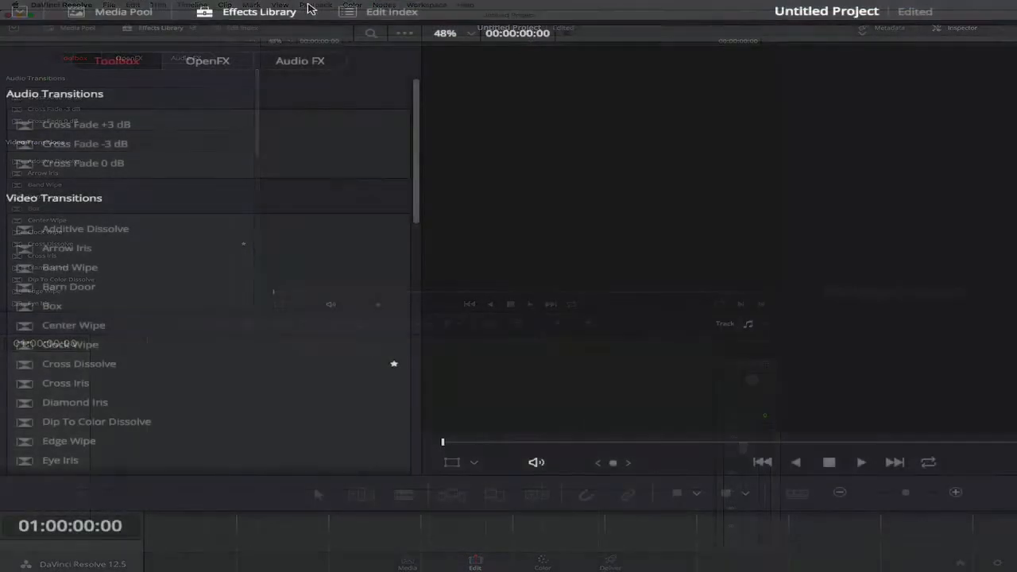
click(135, 13)
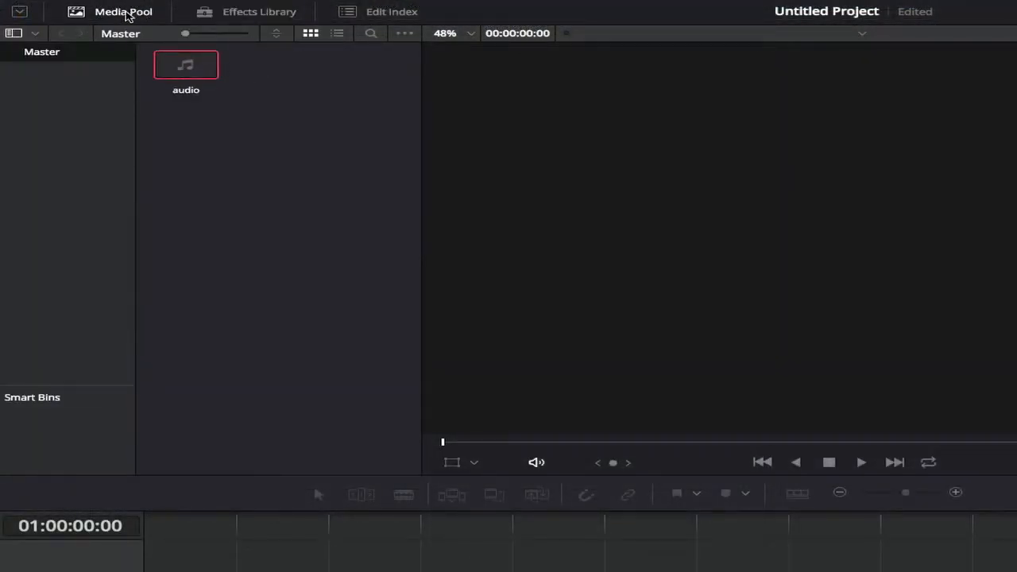
click(262, 13)
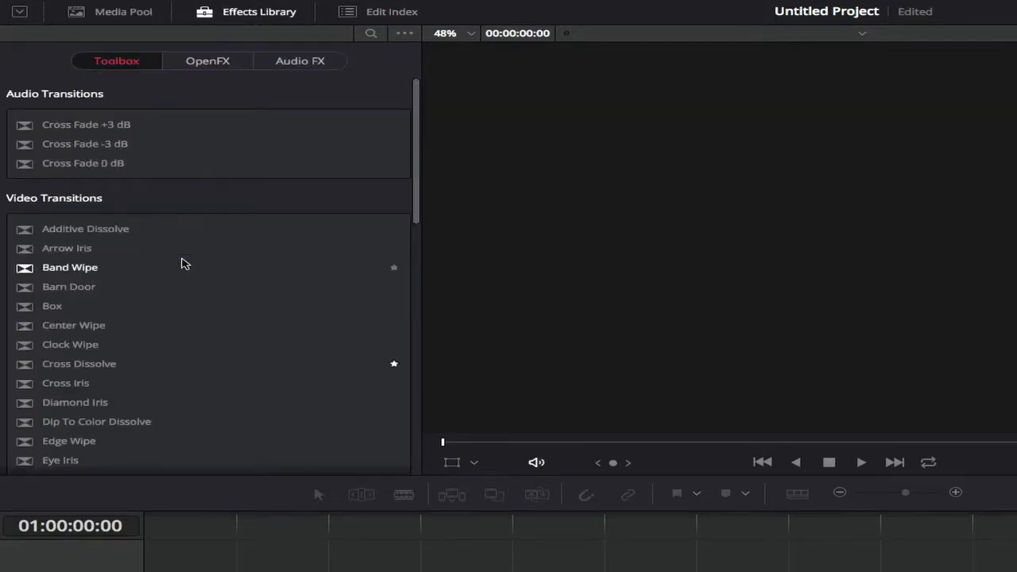
scroll(182, 264, down, 5)
scroll(182, 263, down, 2)
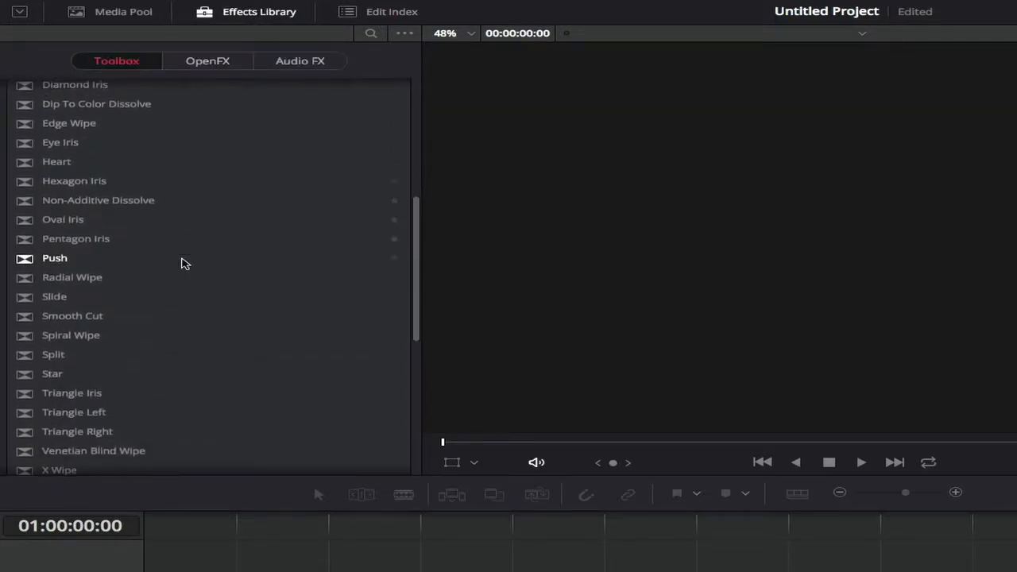
scroll(231, 341, down, 4)
scroll(235, 339, down, 4)
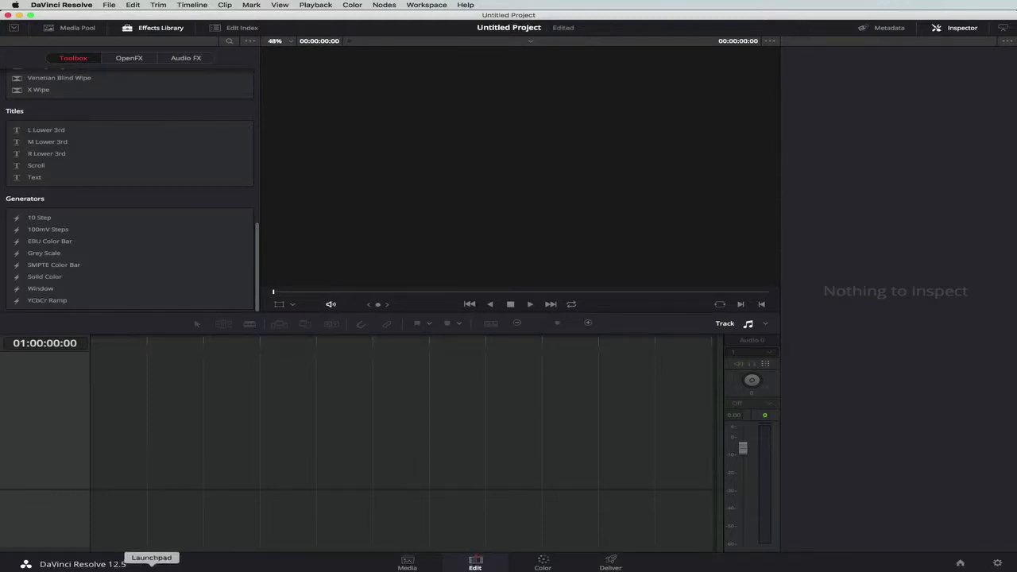
Place bg-aqua.mp4 from the Finder media folder at the start of the timeline on track Video 1
click(112, 565)
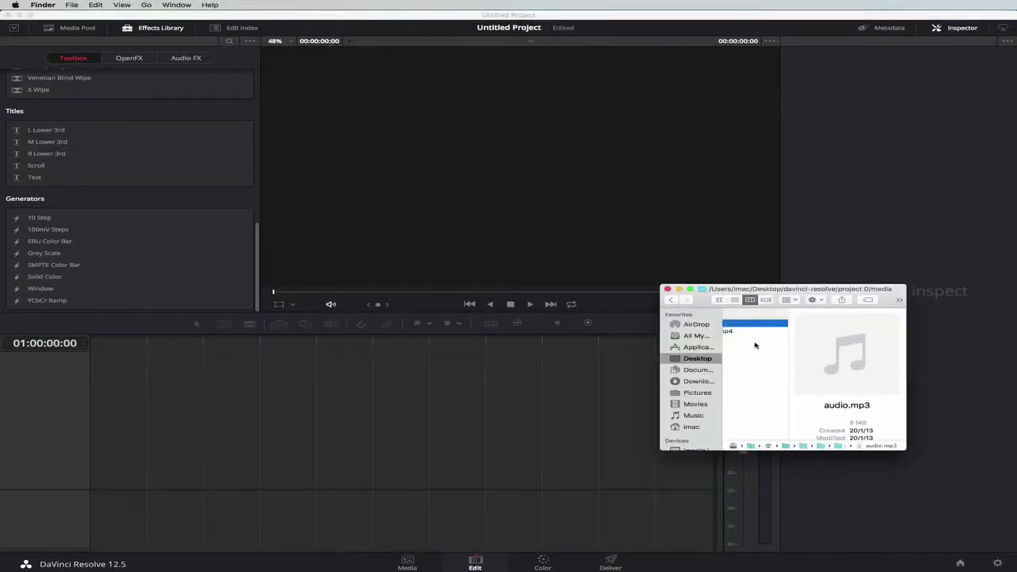
scroll(795, 342, left, 5)
click(874, 331)
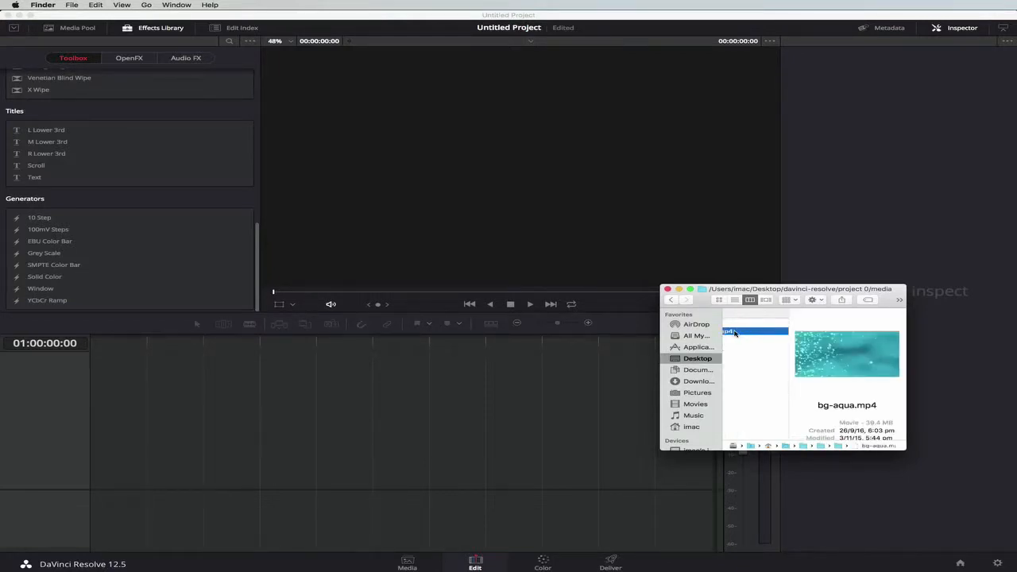
drag(735, 333, 92, 436)
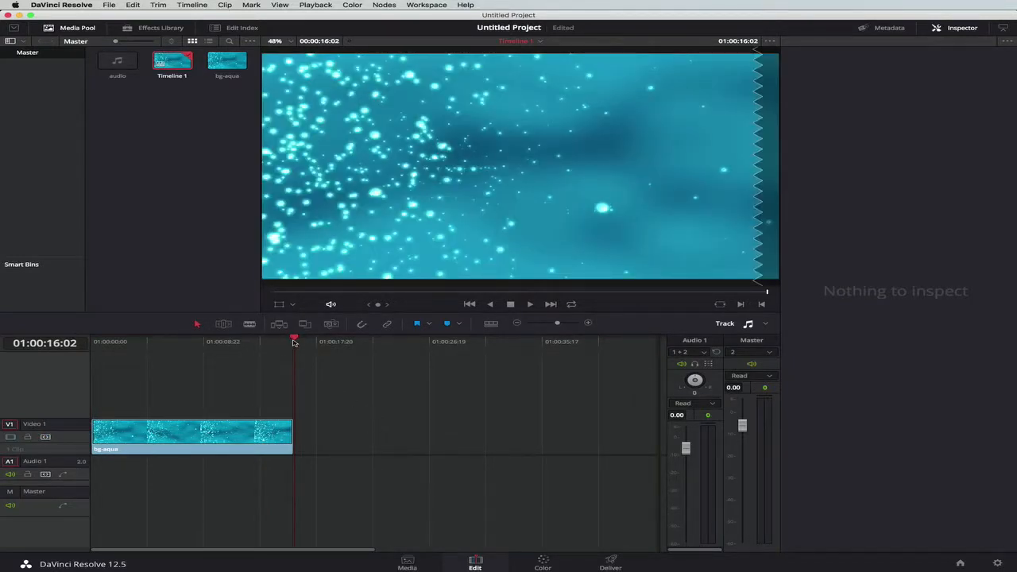
Scrub the playhead back to the start of the timeline and play the bg-aqua clip through
drag(294, 342, 155, 342)
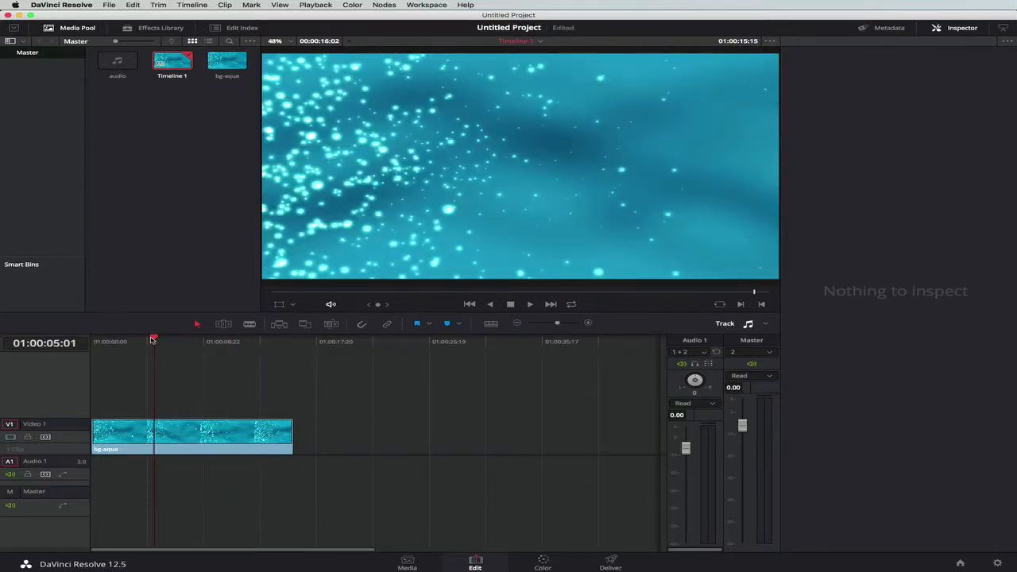
drag(154, 339, 92, 340)
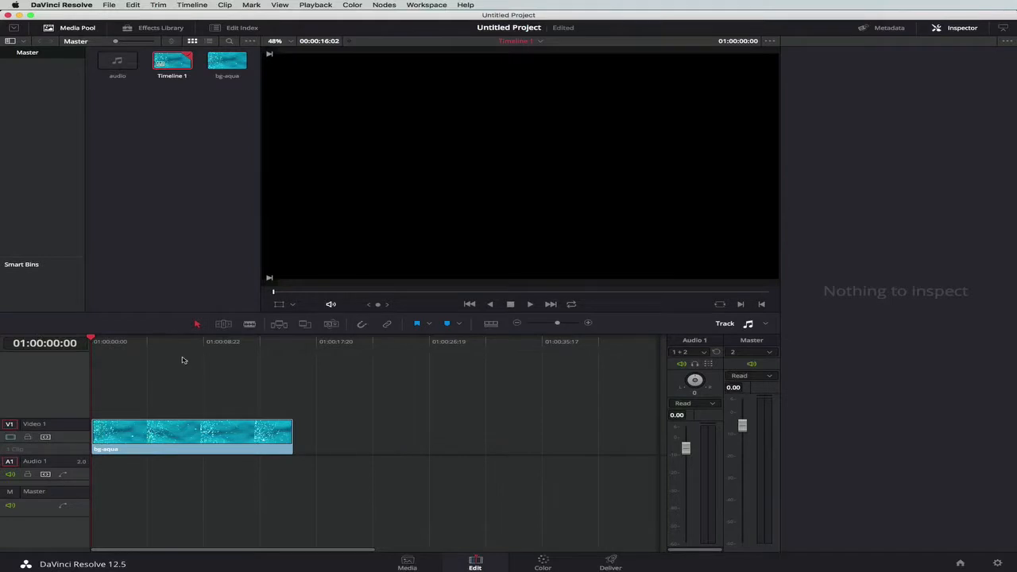
key(space)
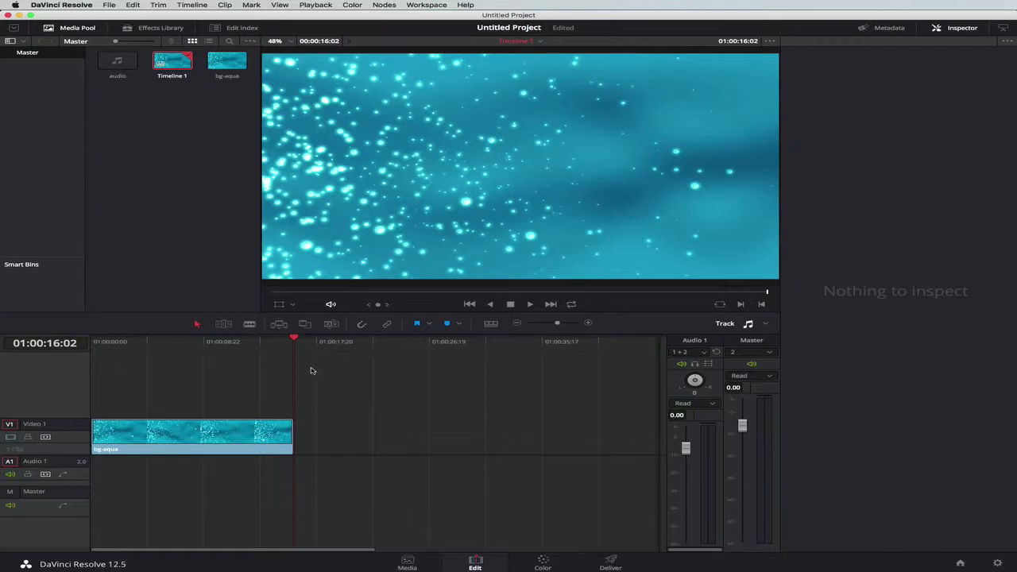
Select the bg-aqua clip on the timeline and examine its properties in the Inspector, hiding and reshowing it once
click(179, 437)
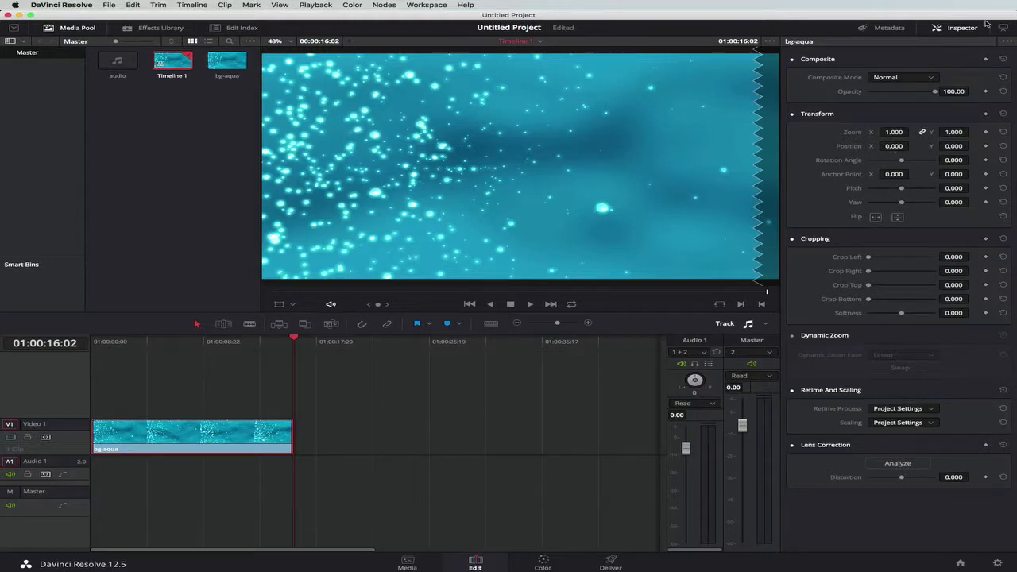
click(966, 29)
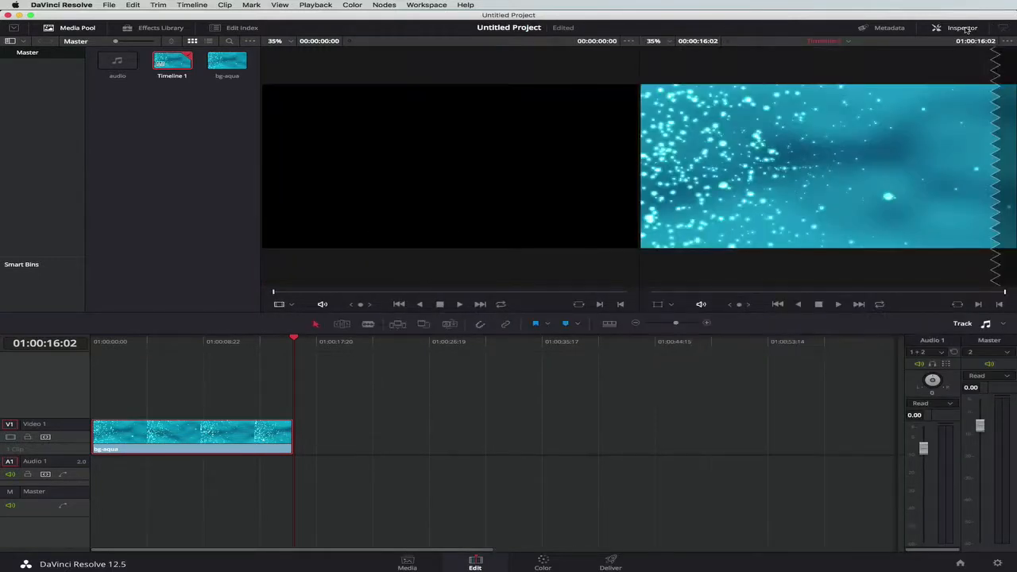
click(966, 29)
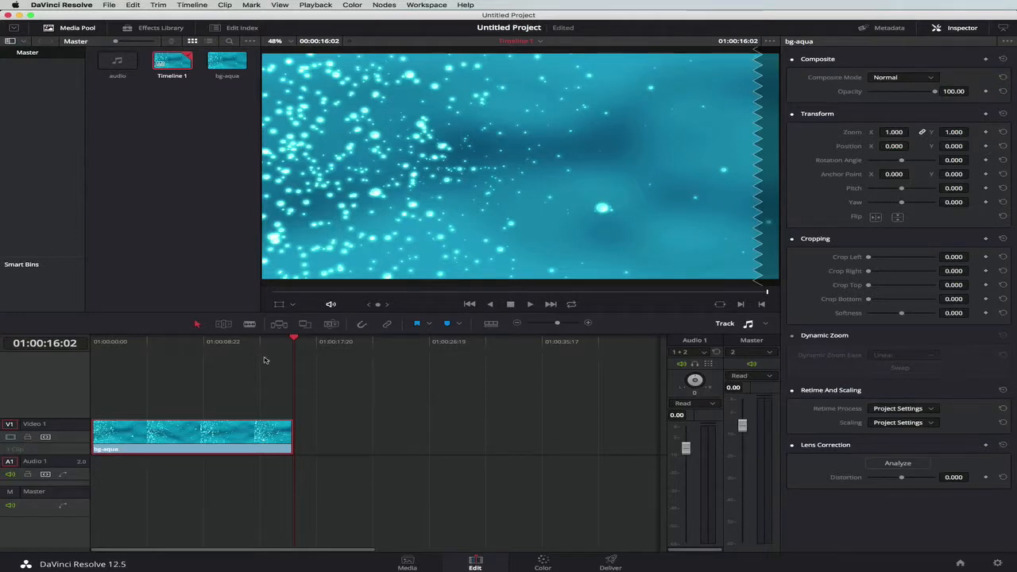
Add a Position keyframe to the bg-aqua clip at 01:00:00:00 and turn on the viewer's on-screen transform controls
drag(298, 342, 92, 342)
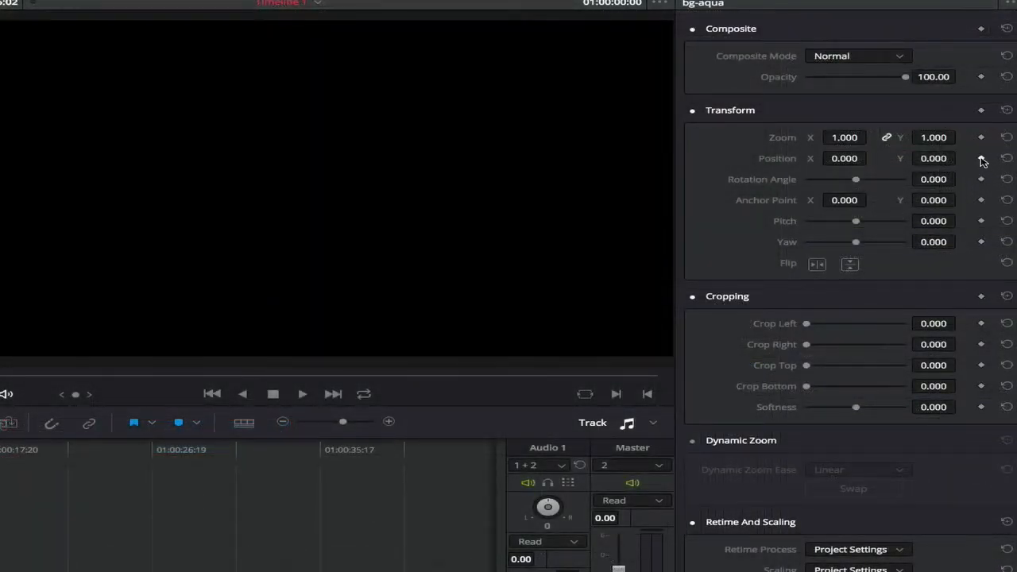
click(981, 159)
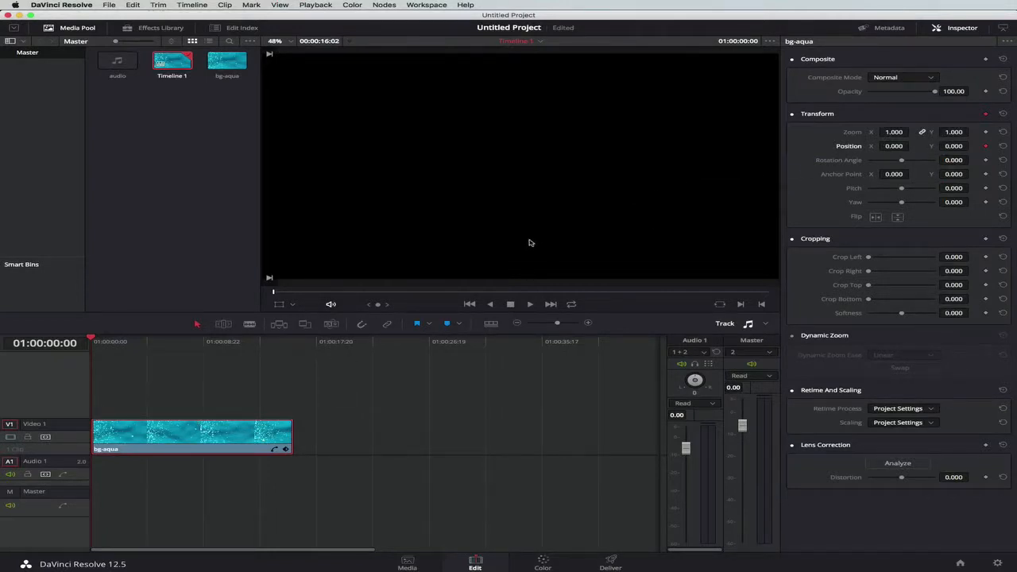
click(280, 304)
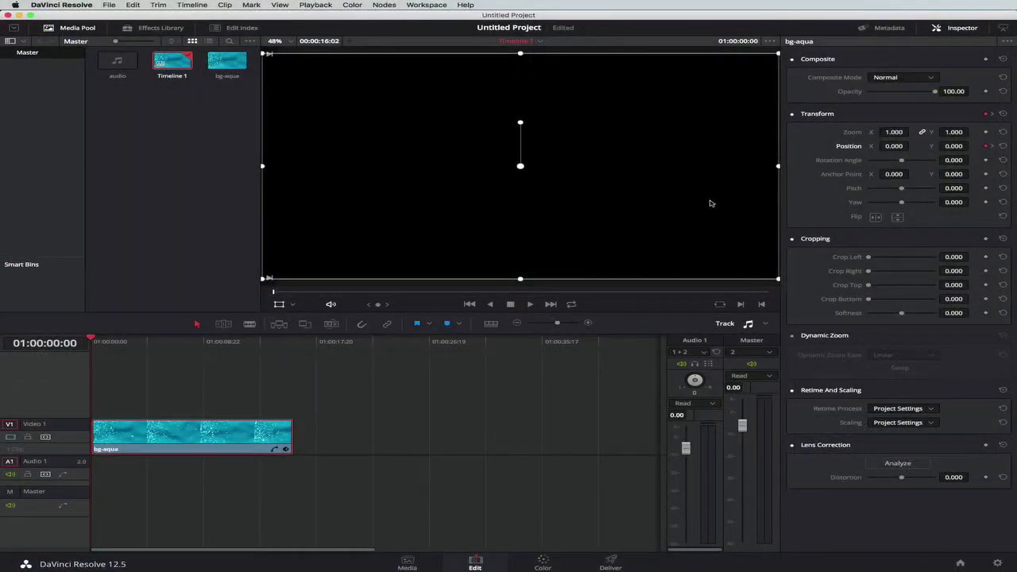
Move the bg-aqua clip past the frame's left edge at 01:00:00:00, to about X -1937, Y 10, and set the viewer zoom to 25%
drag(710, 203, 227, 210)
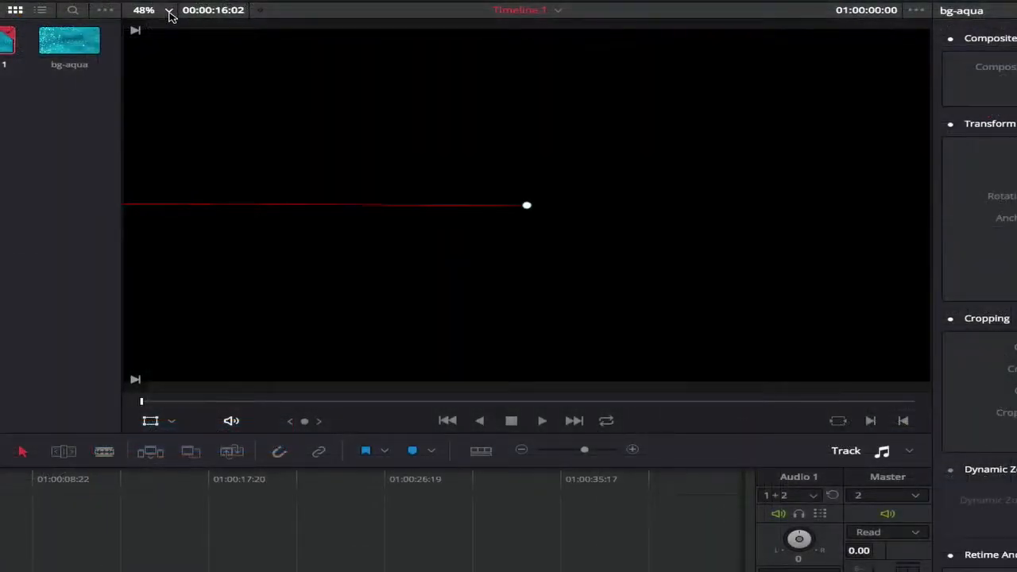
click(291, 42)
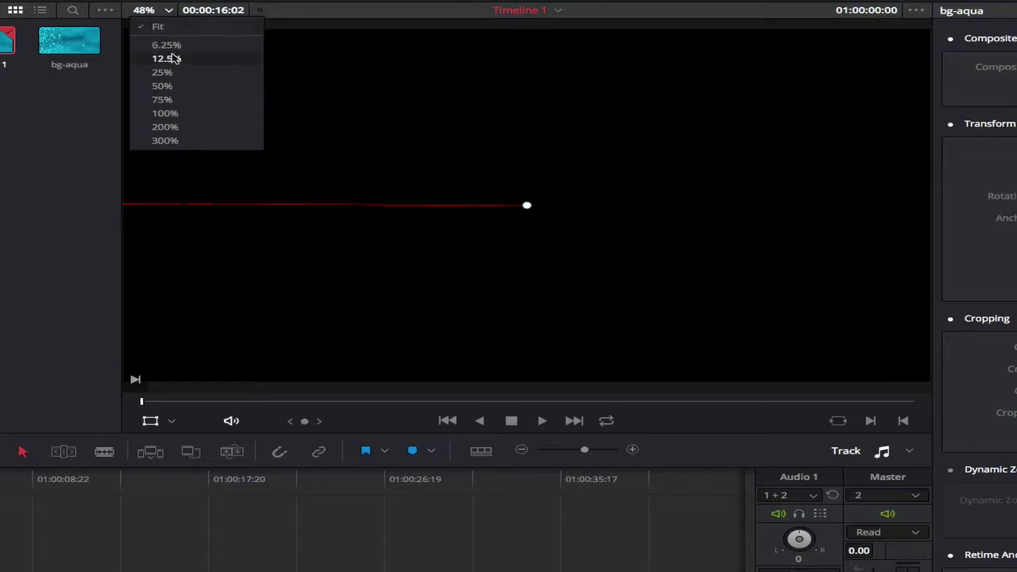
click(173, 85)
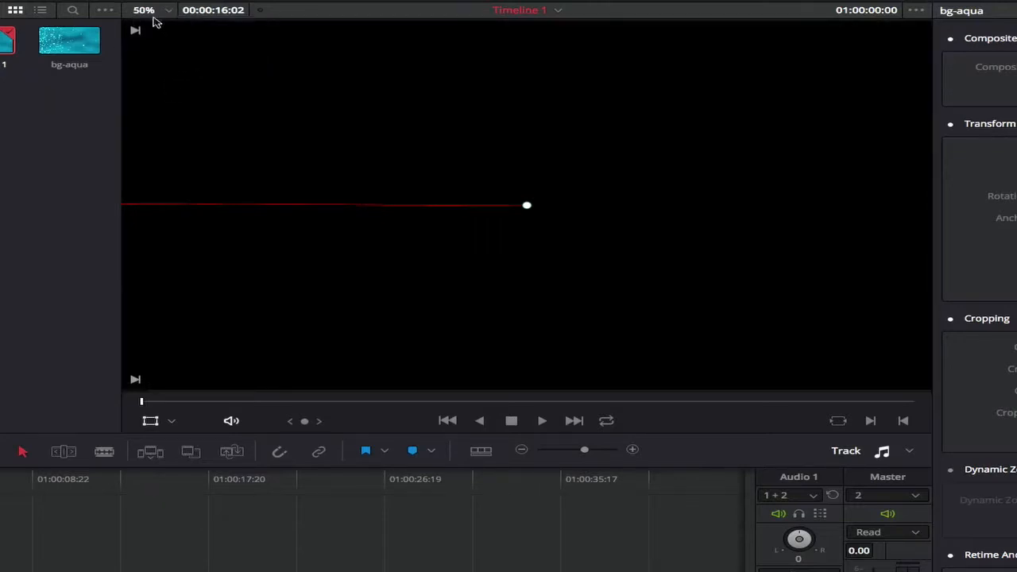
click(165, 11)
click(170, 71)
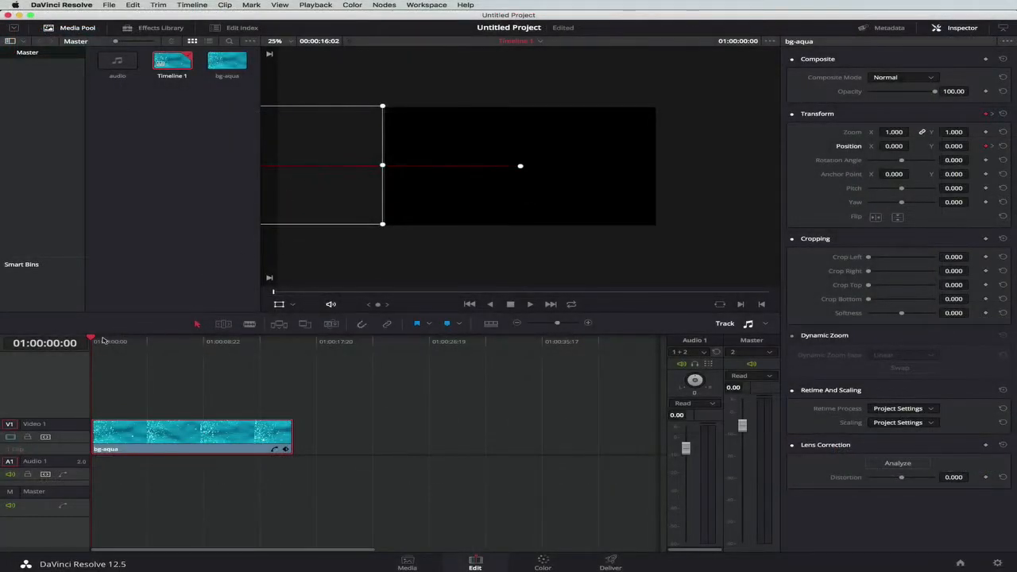
At 01:00:01:14, move the bg-aqua clip back over the frame, to about X -13, Y 3, and fit the viewer zoom
drag(93, 340, 112, 340)
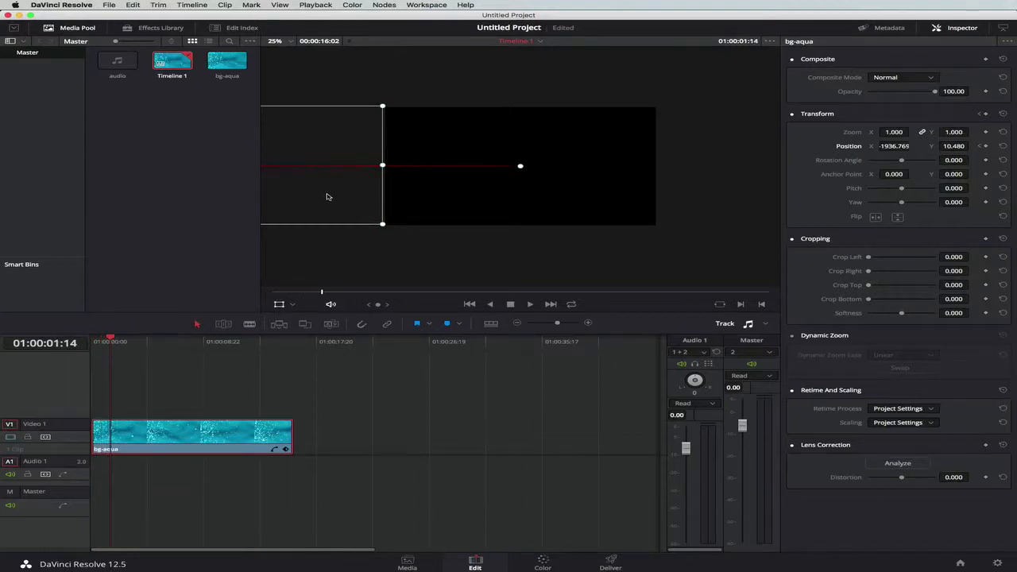
drag(326, 196, 598, 200)
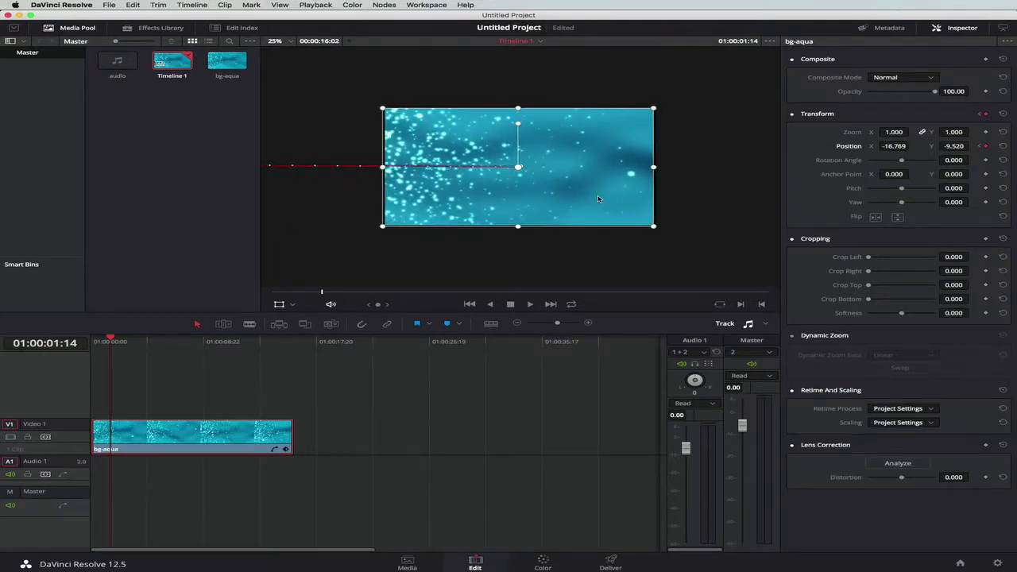
drag(577, 204, 577, 204)
click(291, 44)
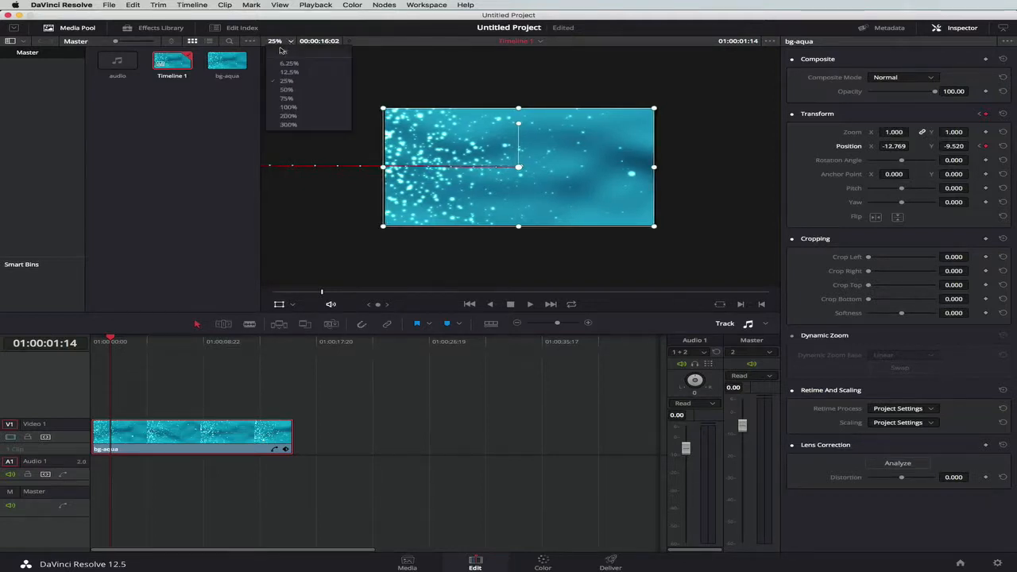
click(284, 51)
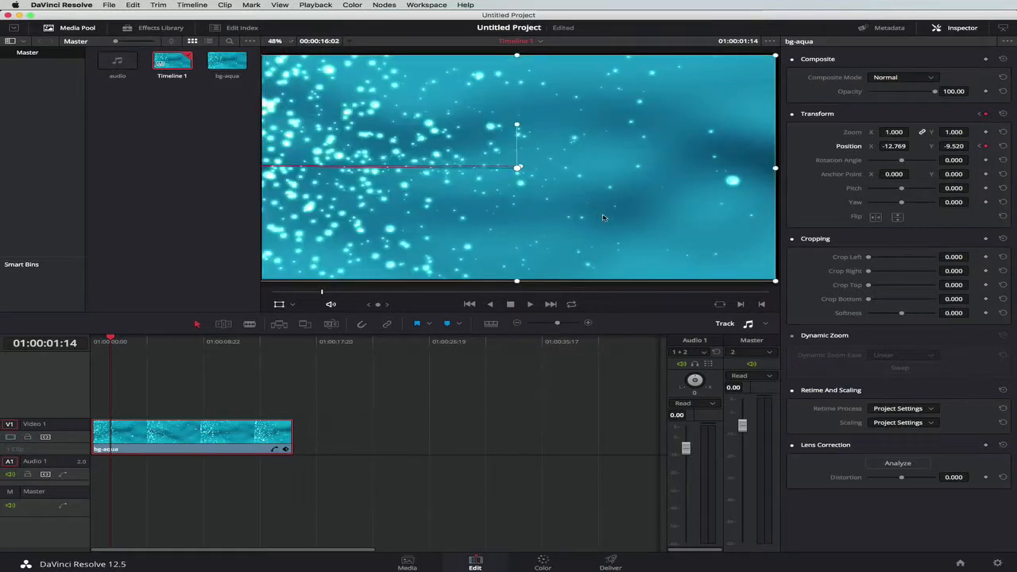
drag(603, 215, 602, 213)
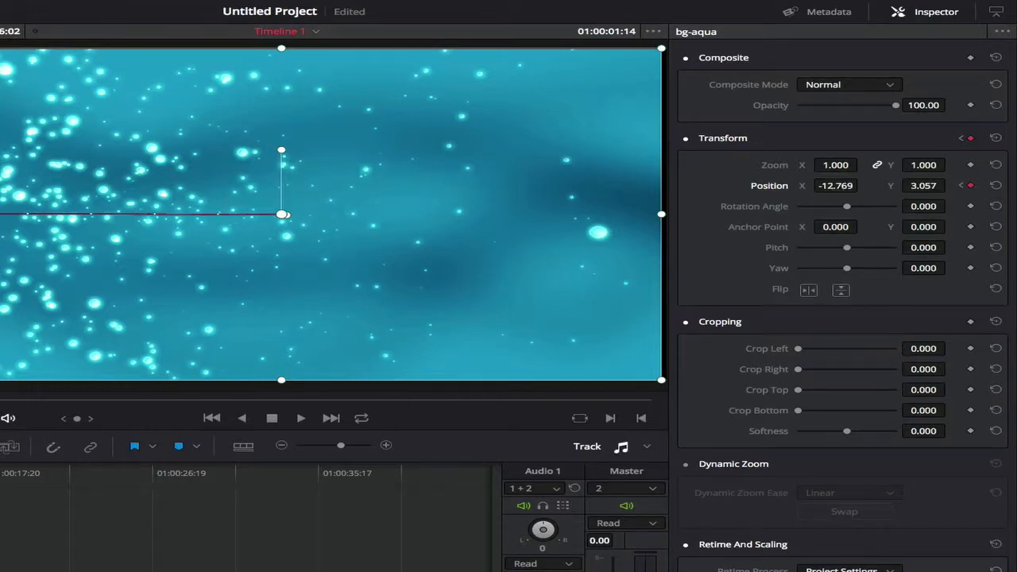
Set the bg-aqua clip's Position X and Y to 0 at the 01:00:01:14 keyframe
click(837, 188)
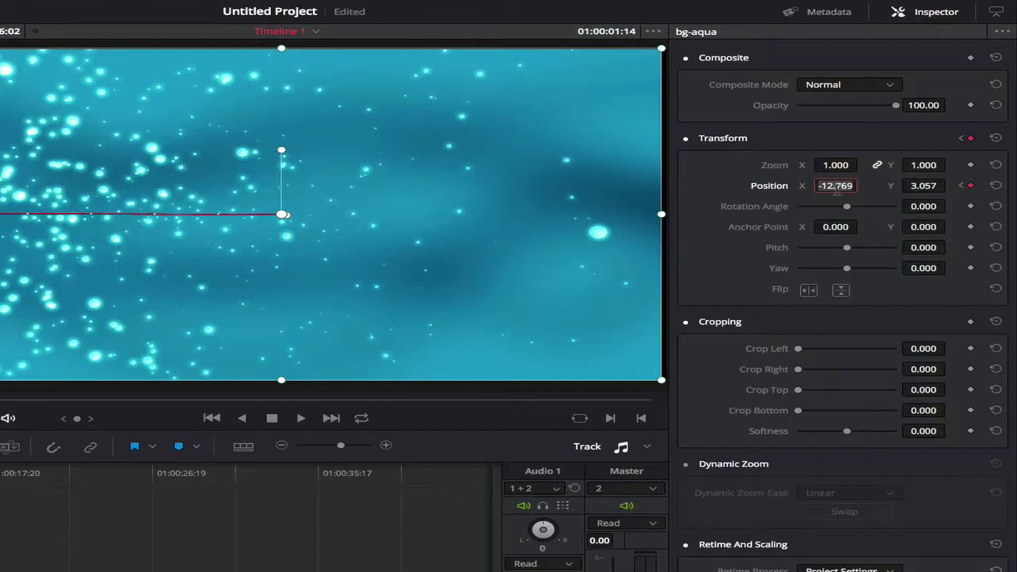
text(0)
key(Return)
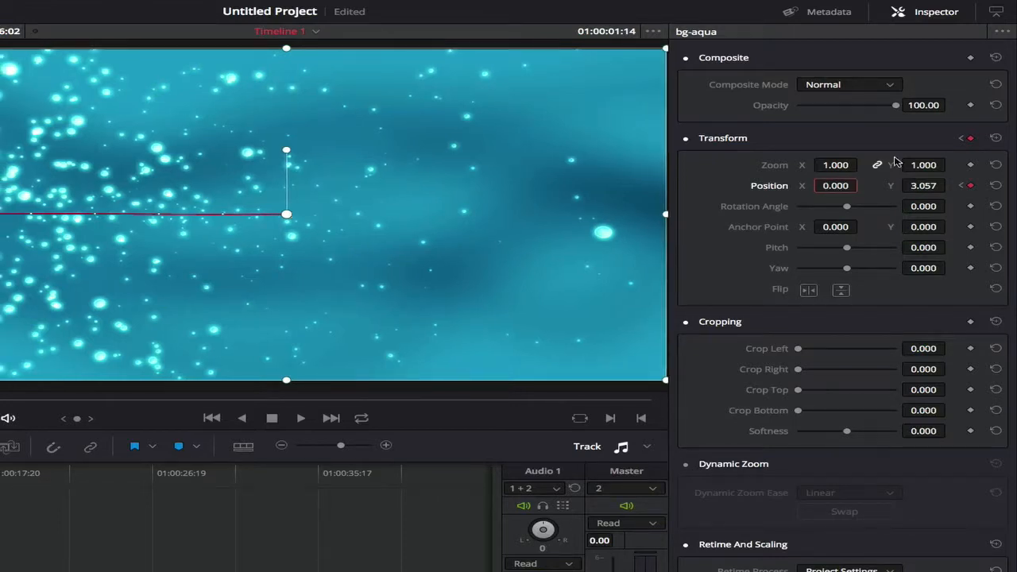
click(915, 185)
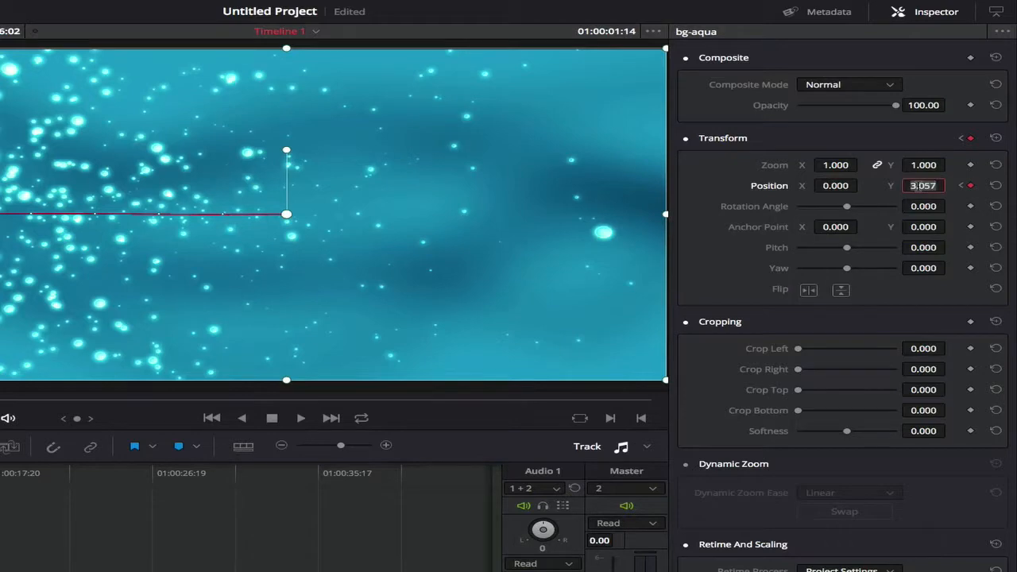
text(0)
key(Return)
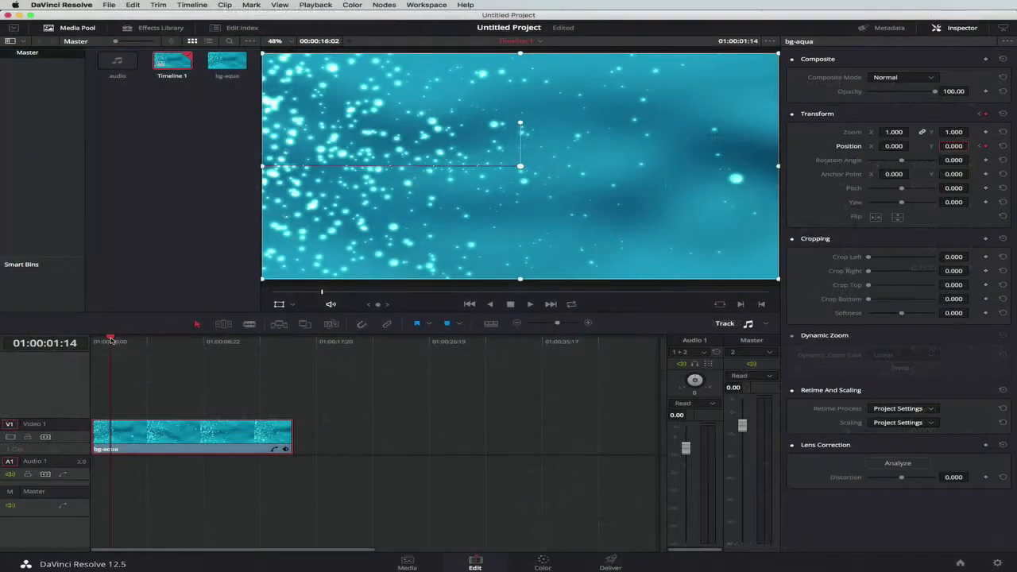
Hide the on-screen transform controls and play the bg-aqua slide-in animation from the start of the timeline
drag(112, 341, 64, 340)
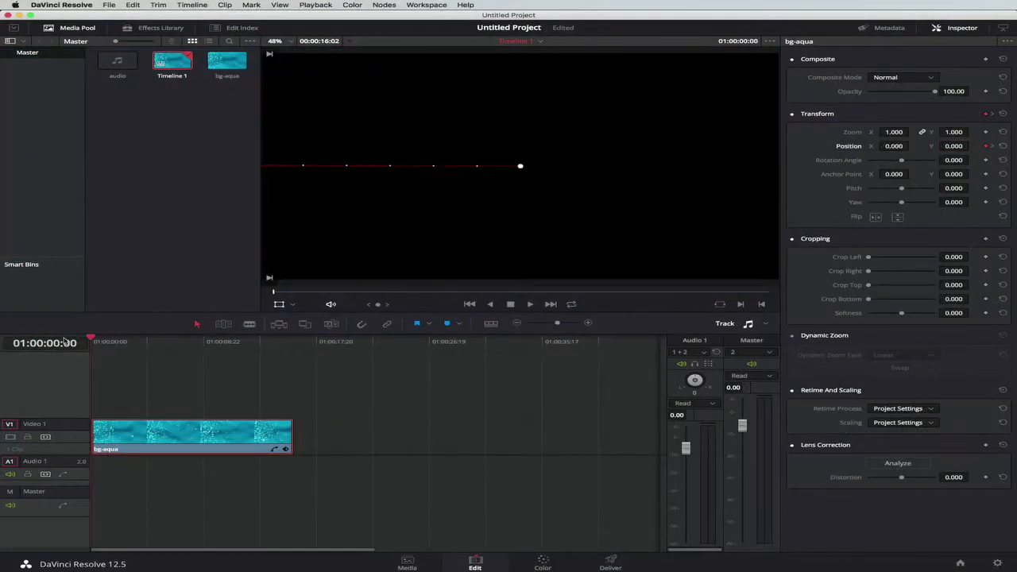
click(279, 305)
key(space)
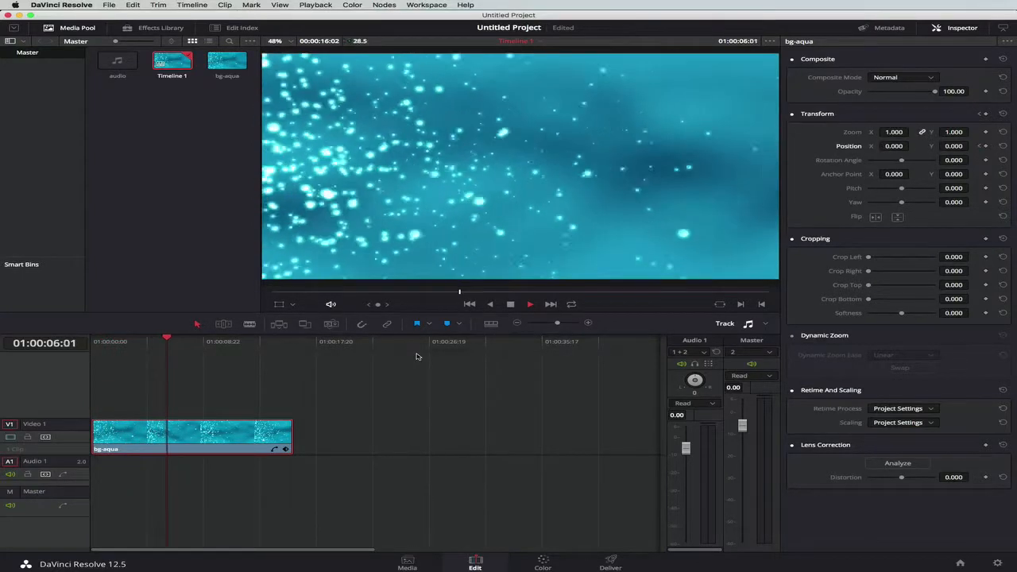
key(space)
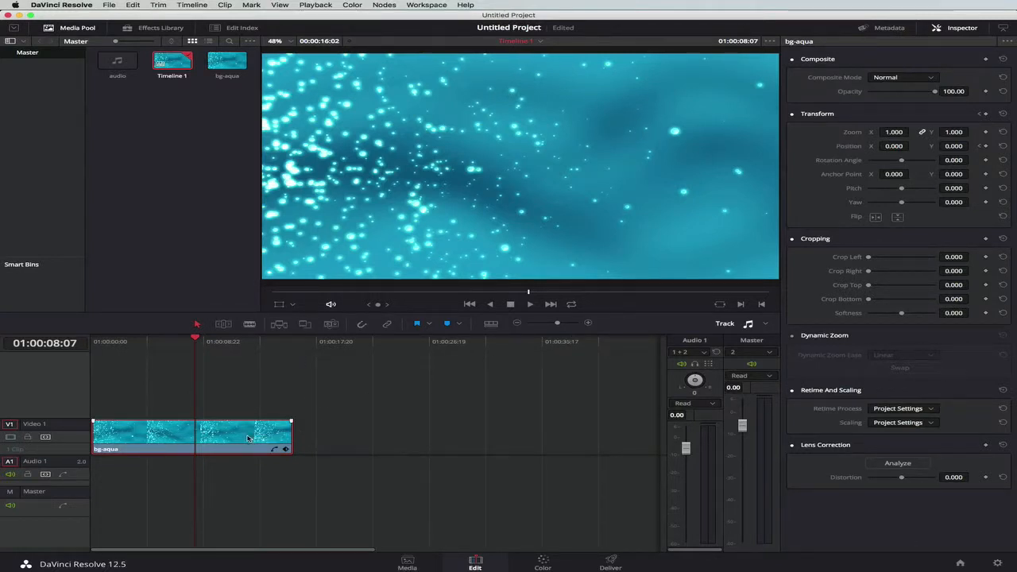
Place a second bg-aqua clip from the Media Pool on new track Video 2, starting where the first clip ends
right_click(248, 438)
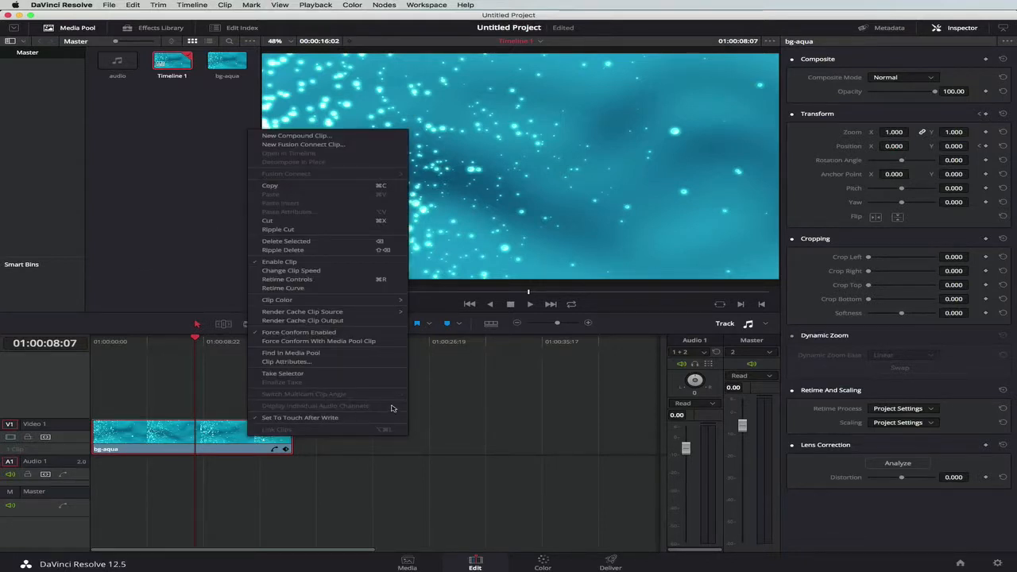
click(347, 362)
drag(216, 60, 330, 409)
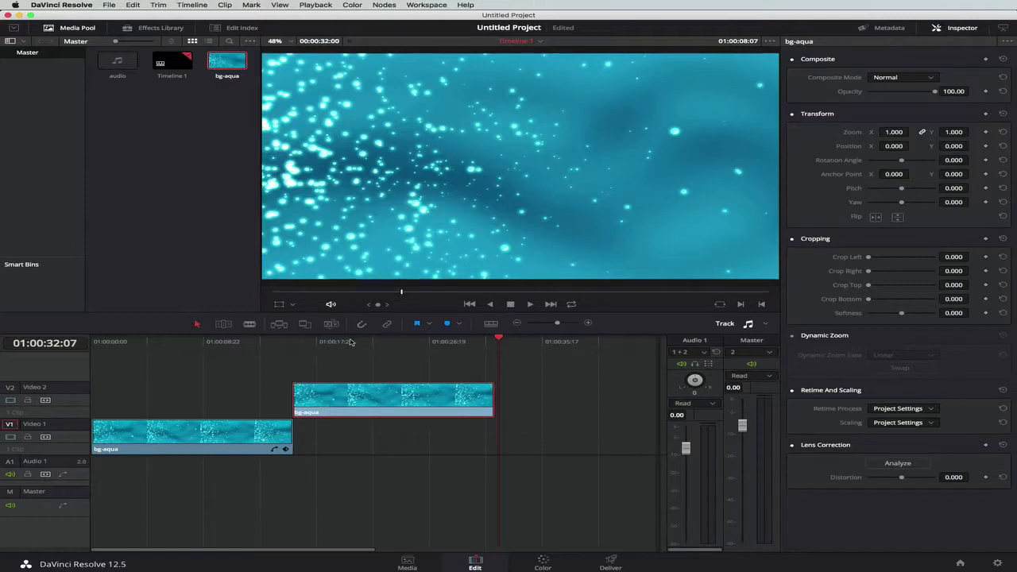
Nudge the second bg-aqua clip slightly later on Video 2 and play the timeline across the junction of the two clips
click(286, 343)
drag(560, 323, 563, 323)
drag(445, 406, 450, 405)
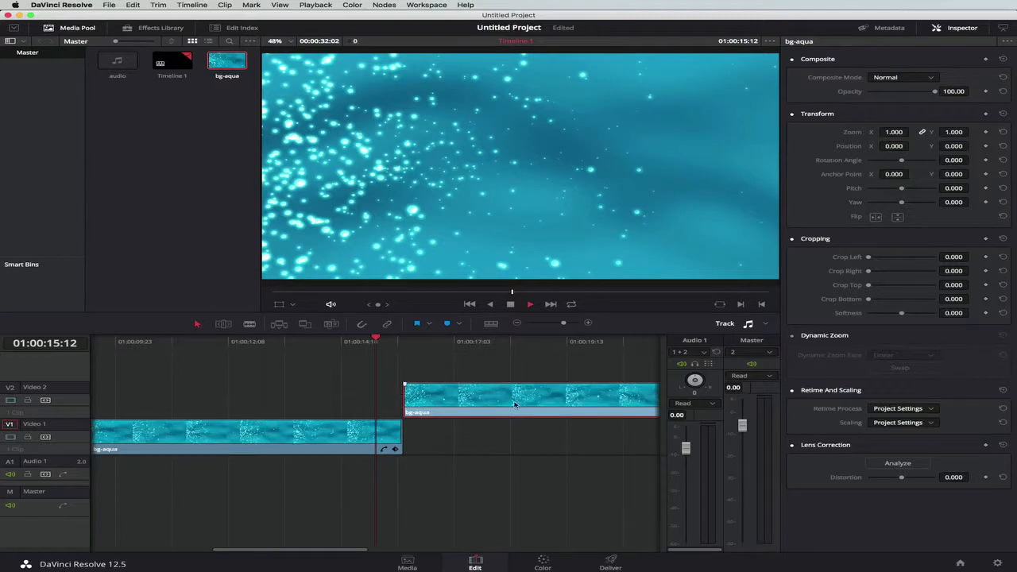
key(space)
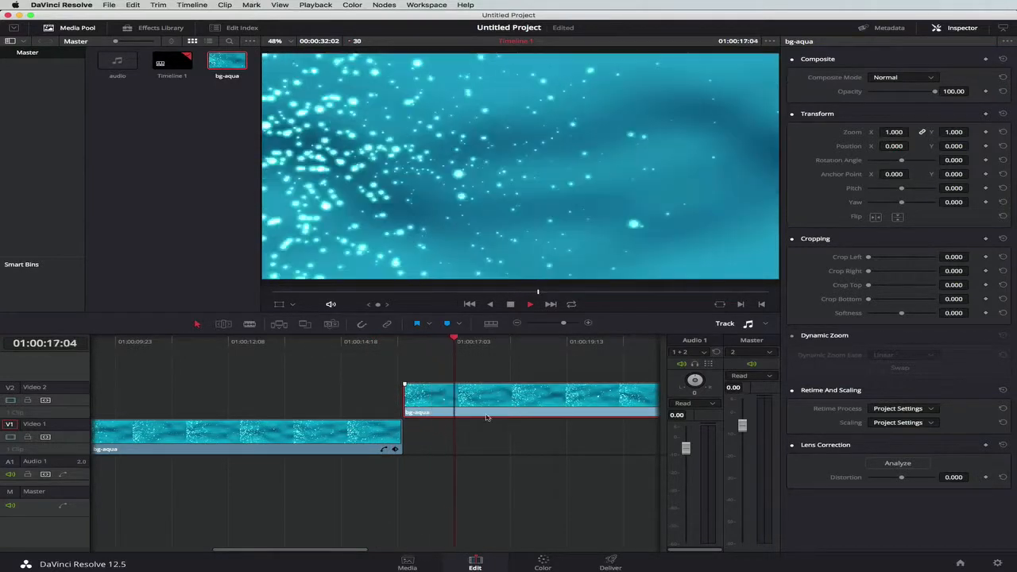
key(space)
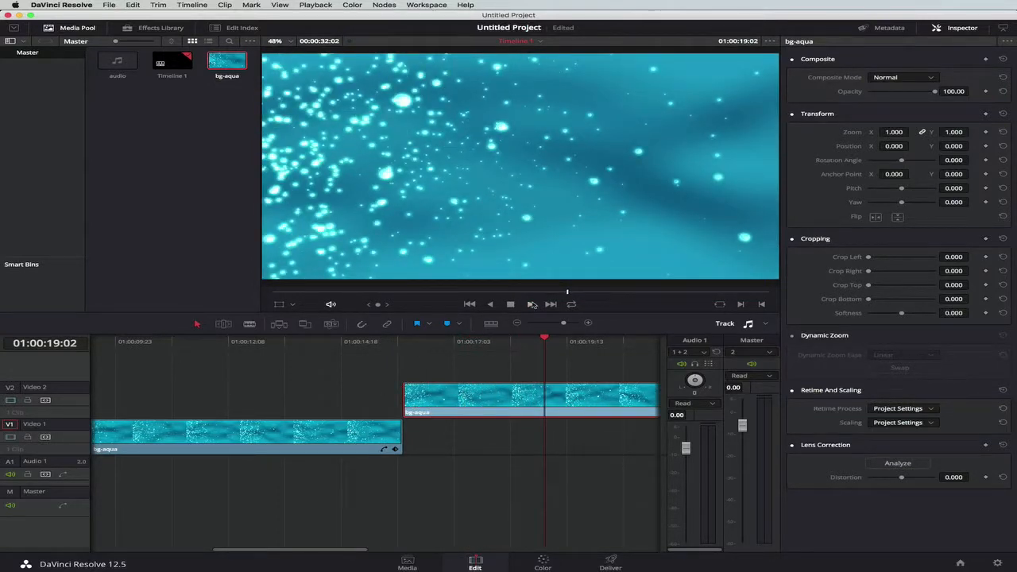
Add two more bg-aqua clips back to back on Video 2 from 01:00:32:01, and return the playhead to the timeline start
drag(567, 324, 556, 323)
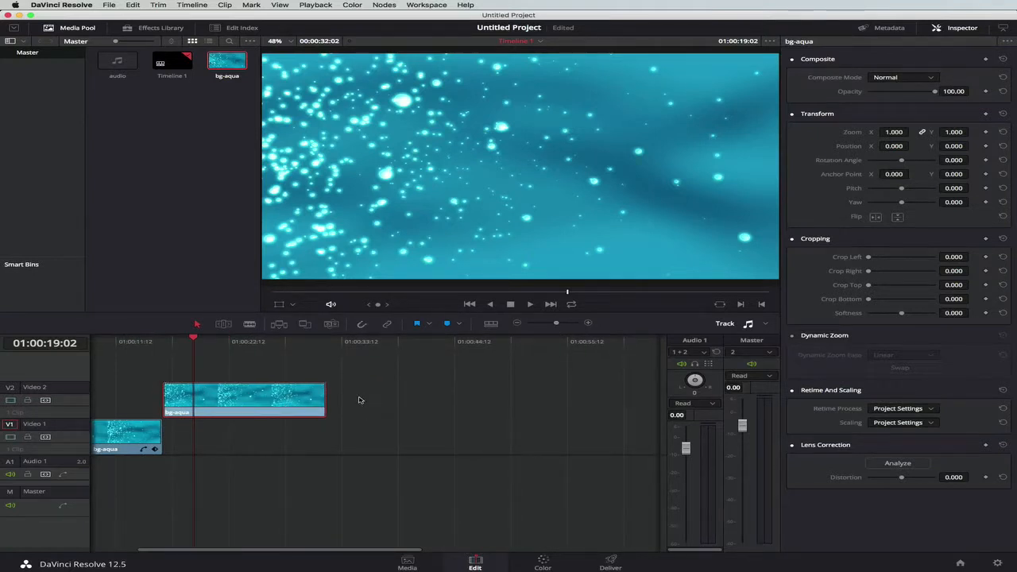
click(326, 348)
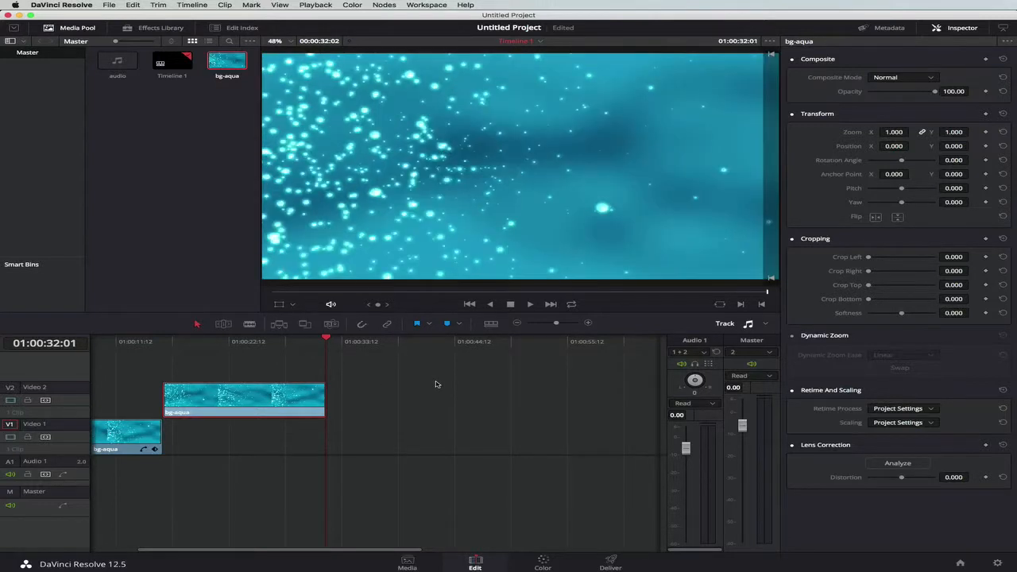
key(F10)
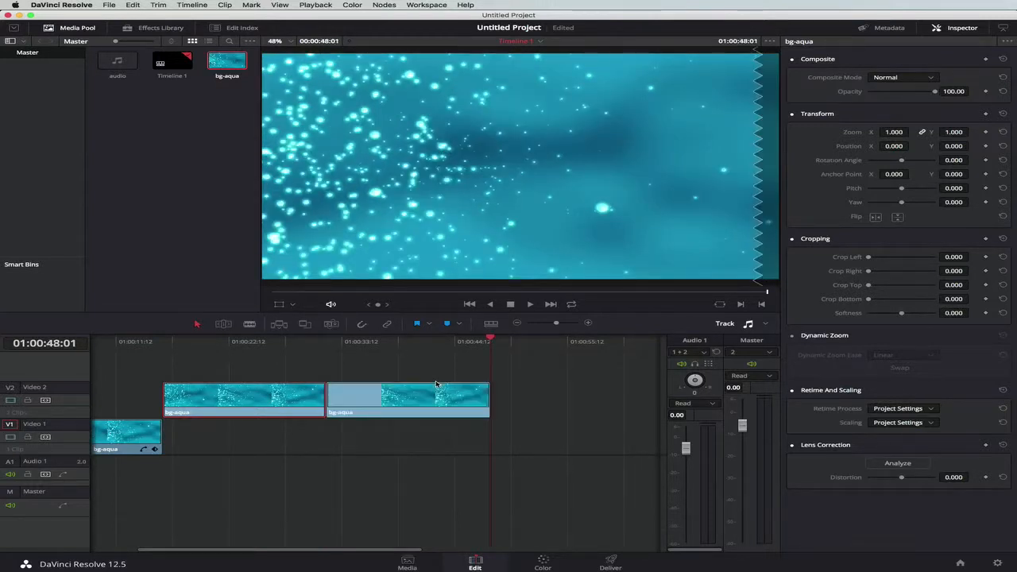
key(F10)
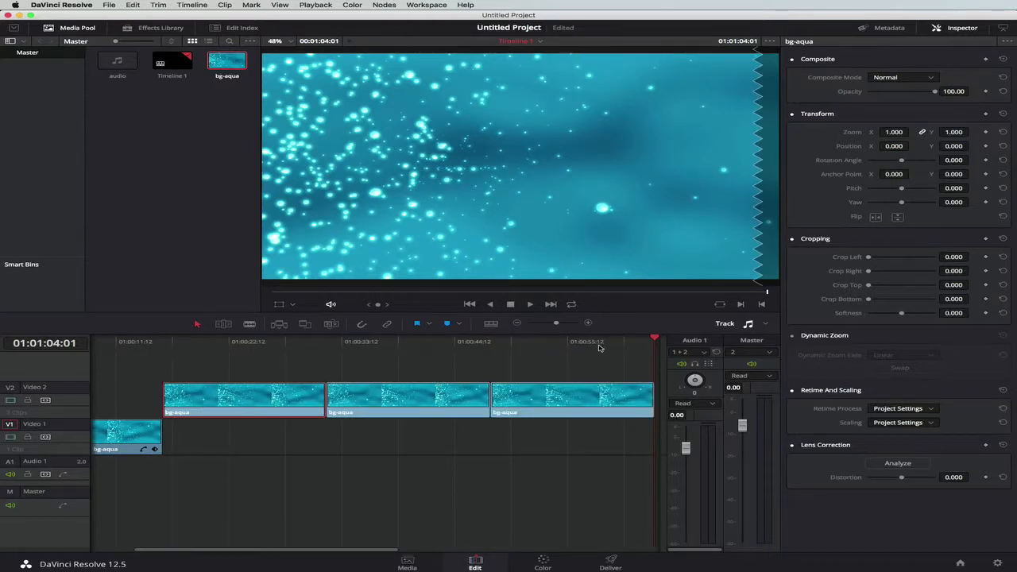
scroll(599, 347, right, 3)
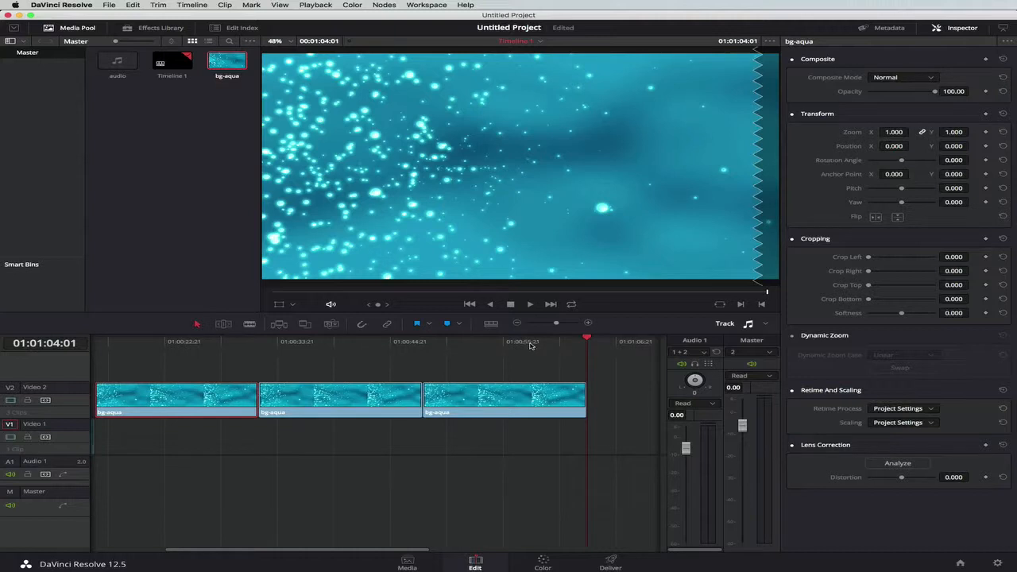
drag(586, 338, 11, 338)
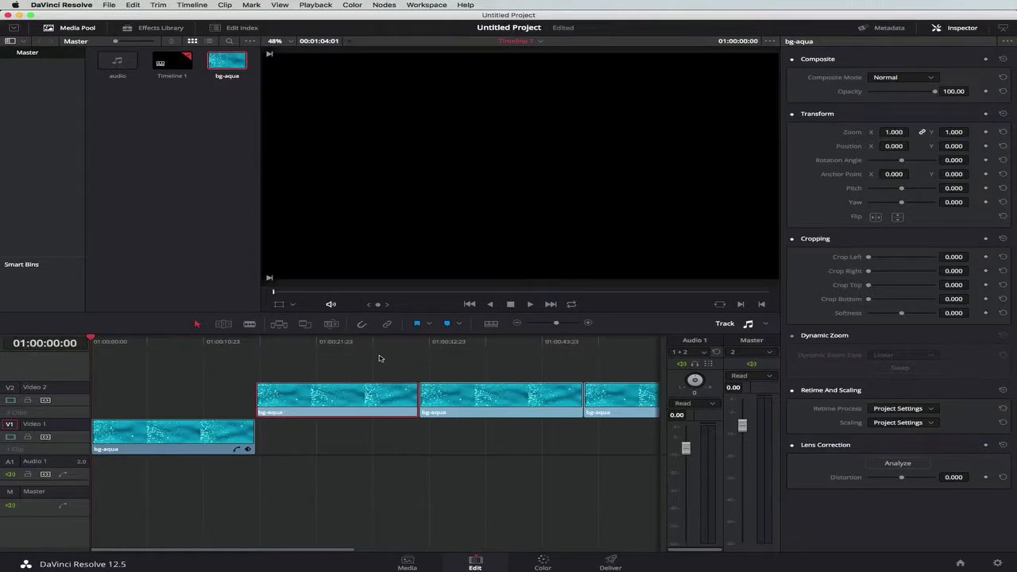
Add a Text title from the Effects Library to new track Video 3 above the first bg-aqua clip and park the playhead on it at 01:00:05:19
click(155, 28)
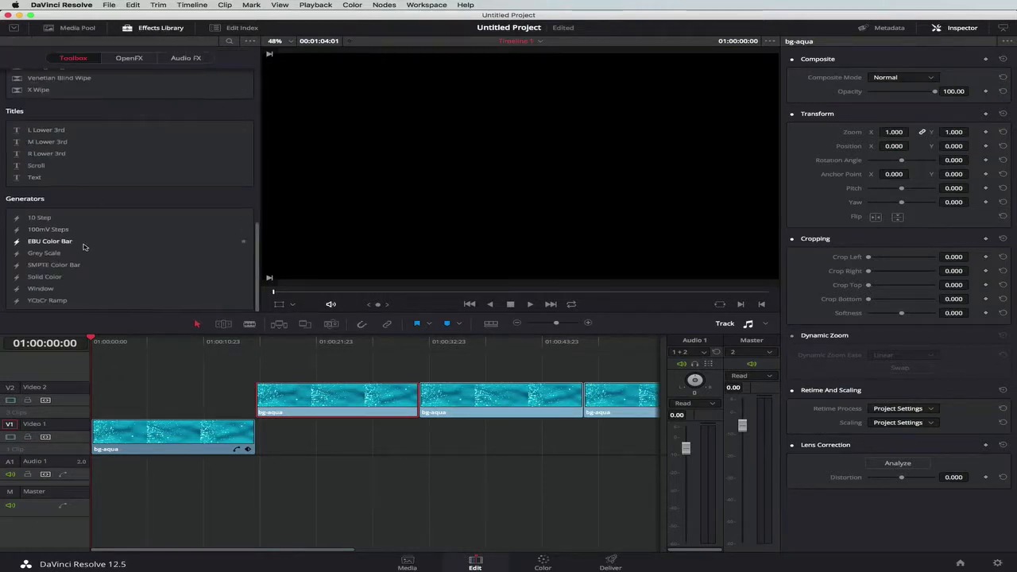
scroll(84, 246, up, 1)
drag(33, 198, 132, 363)
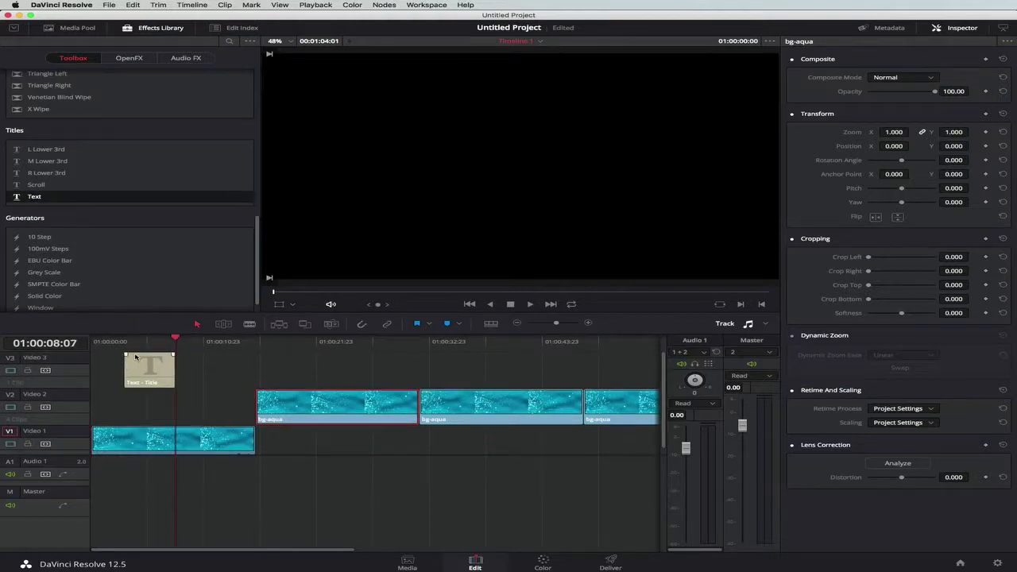
click(149, 341)
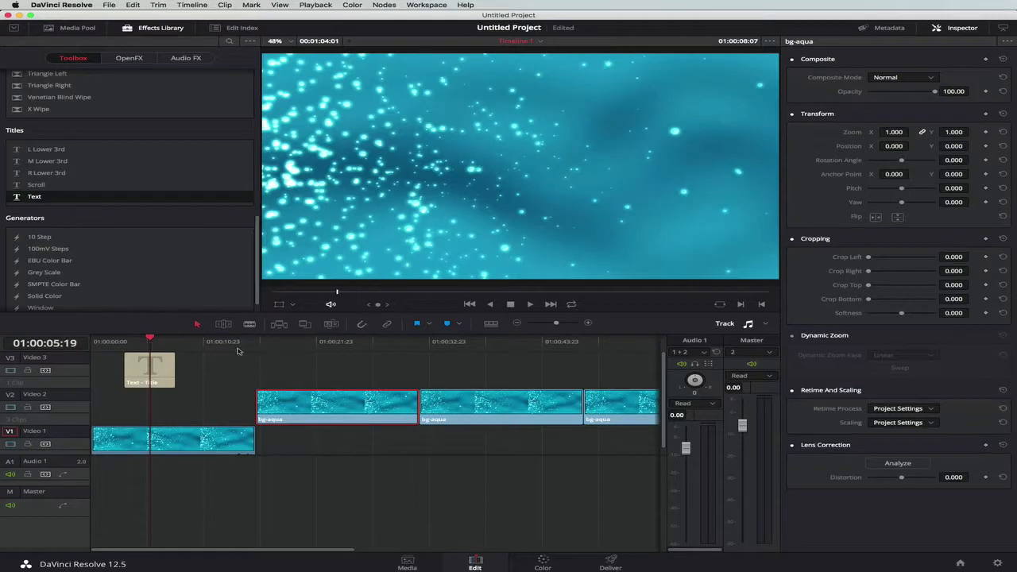
Select the title on Video 3 and replace its text with "Hi There"
click(143, 372)
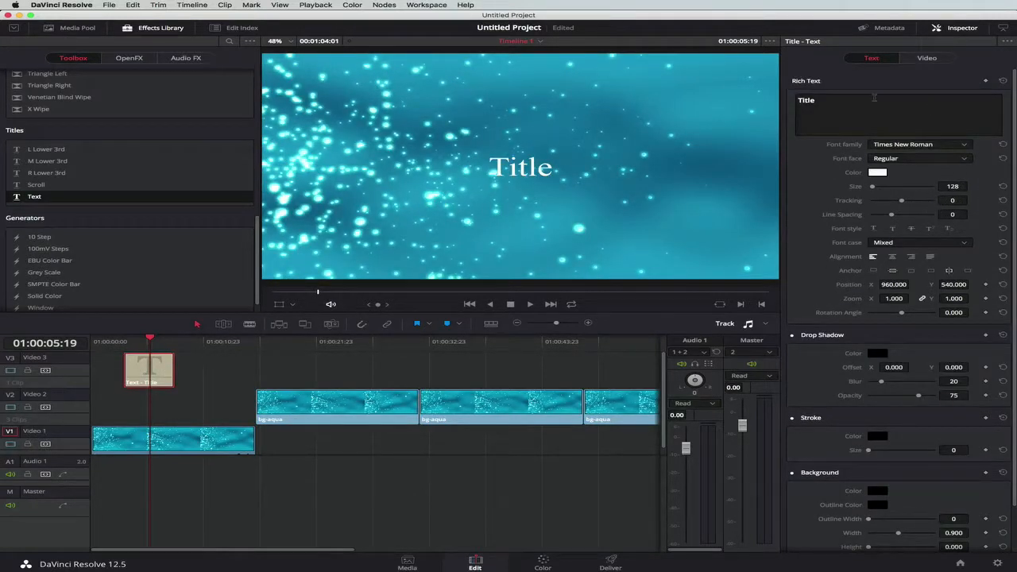
double_click(806, 101)
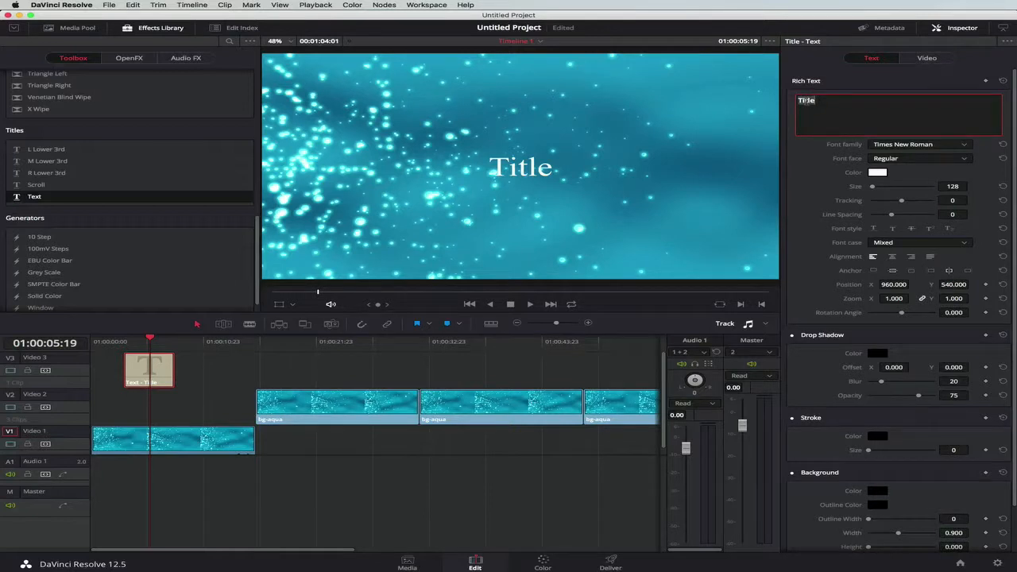
text(Hi There)
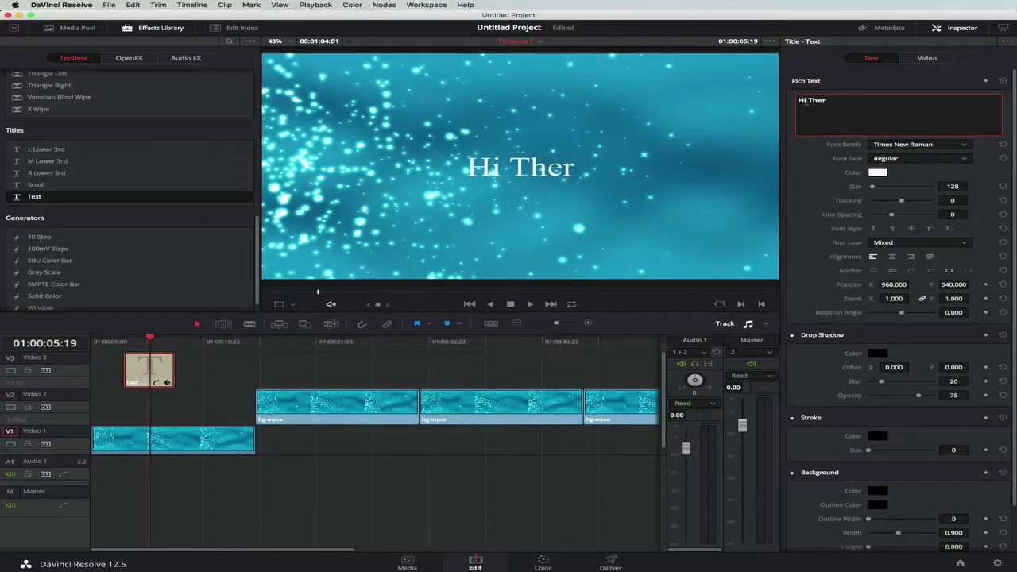
Show the on-screen transform controls, move the "Hi There" title up to about X 13, Y 323, and display its video properties
click(280, 307)
drag(507, 230, 512, 148)
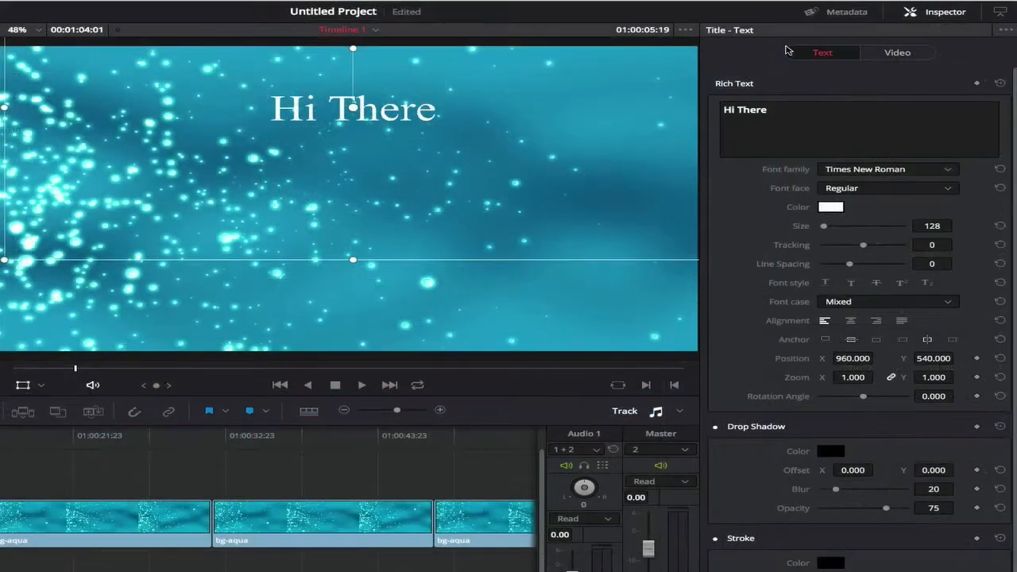
click(912, 56)
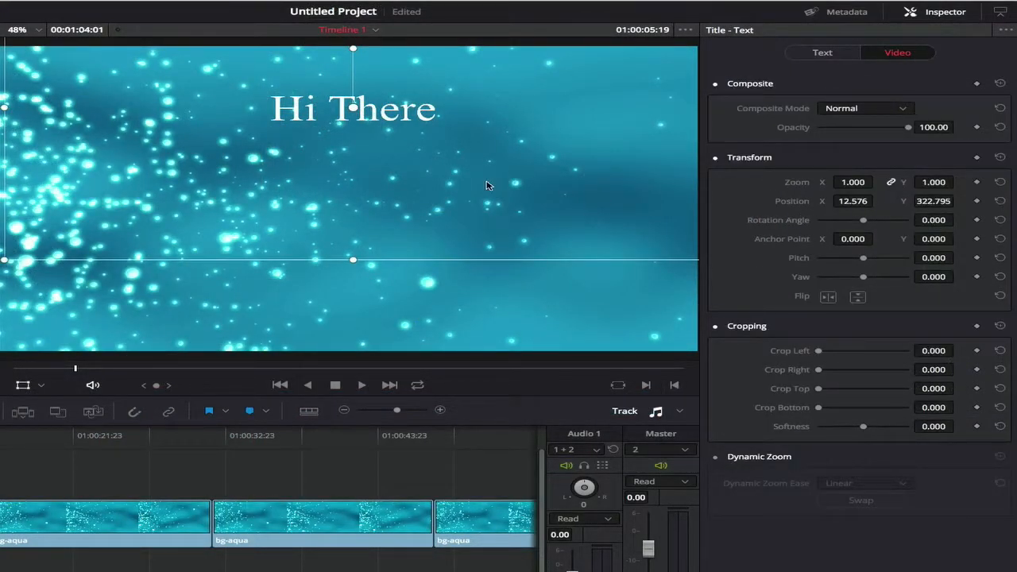
Move the "Hi There" title slightly higher, to about X 4, Y 340, and return to its text properties
drag(487, 208, 483, 181)
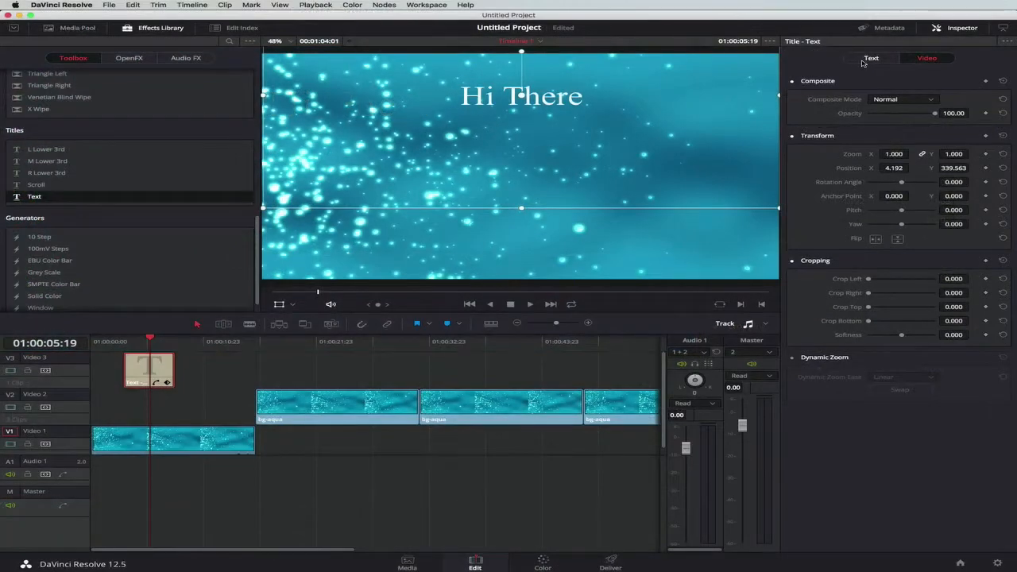
click(868, 58)
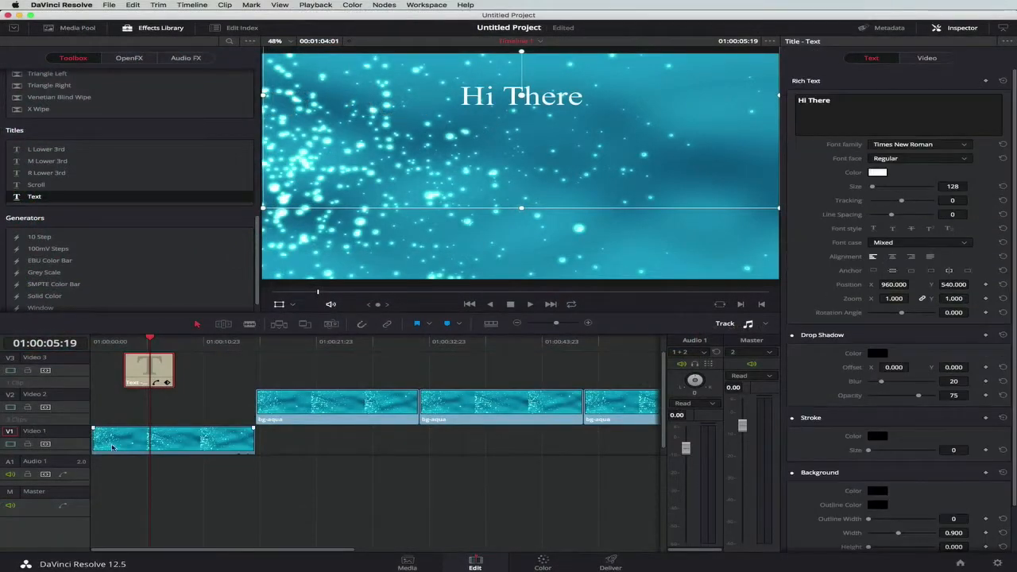
Add a Scroll title on new track Video 4, overlapping the end of the Text title, and park the playhead at 01:00:07:20
scroll(209, 379, right, 2)
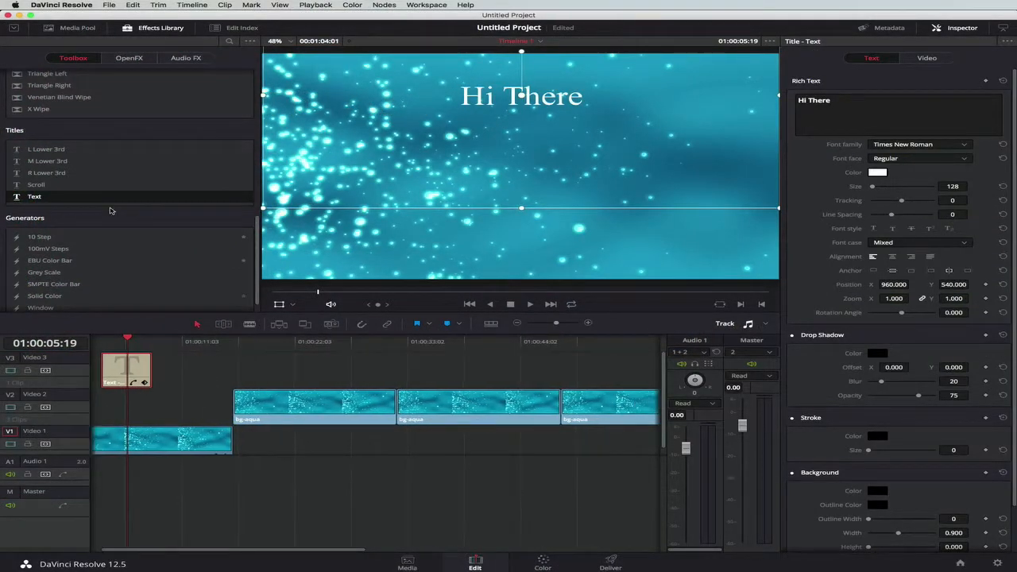
drag(46, 189, 122, 369)
click(159, 369)
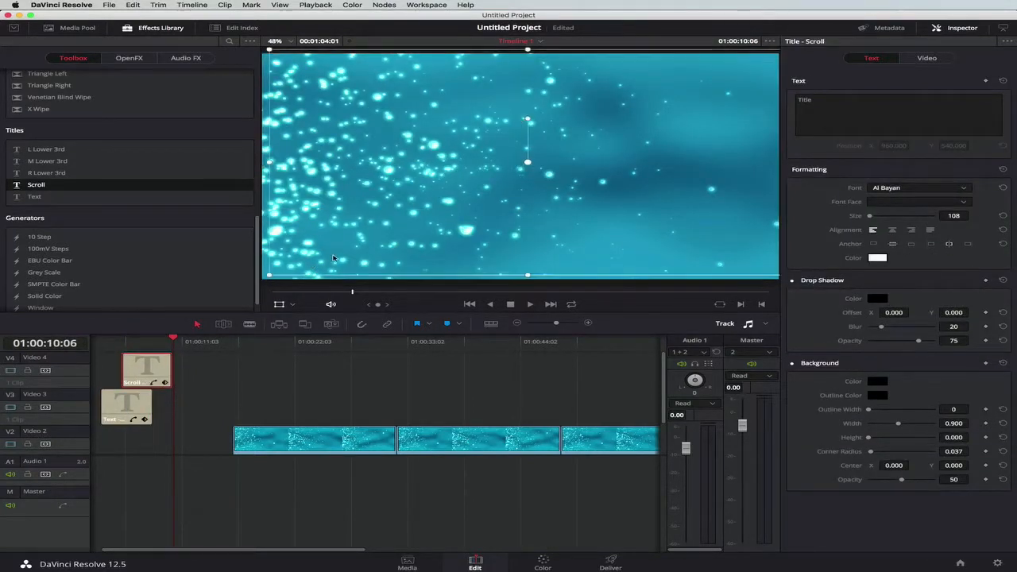
click(148, 343)
scroll(159, 341, left, 2)
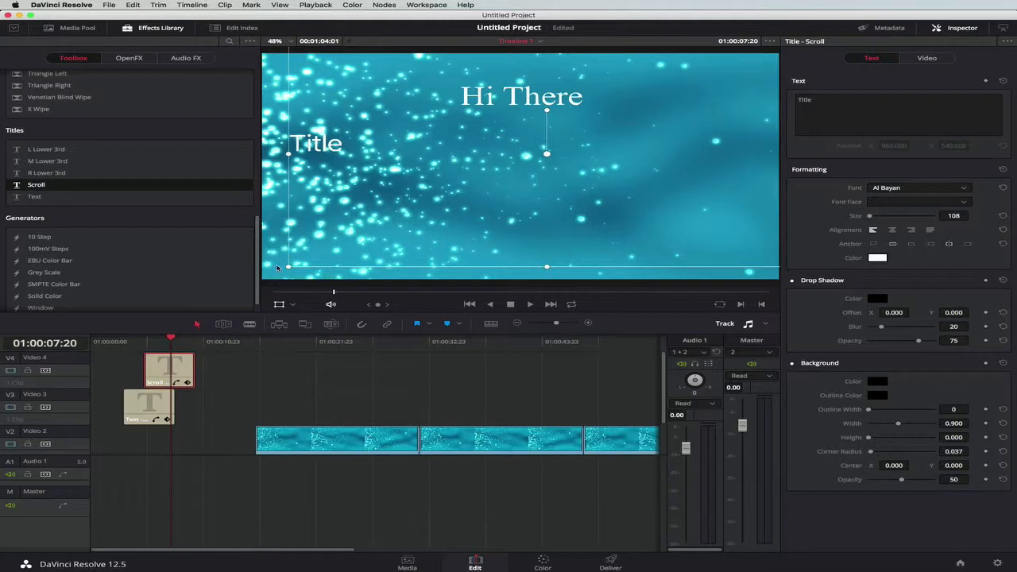
Scale the Scroll title down to about two-thirds size, place it below "Hi There", and center-align its text
drag(289, 268, 373, 228)
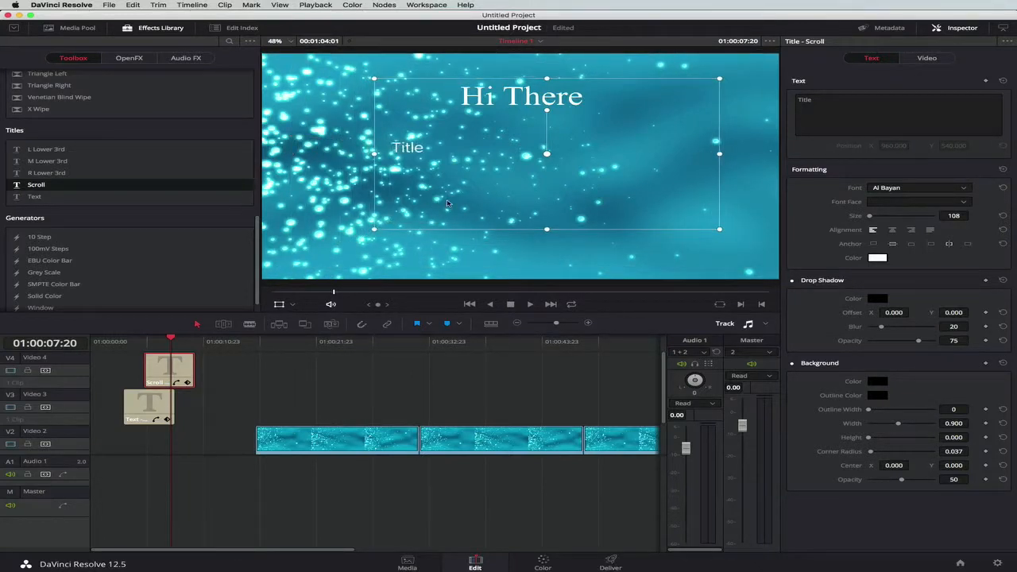
drag(449, 205, 422, 247)
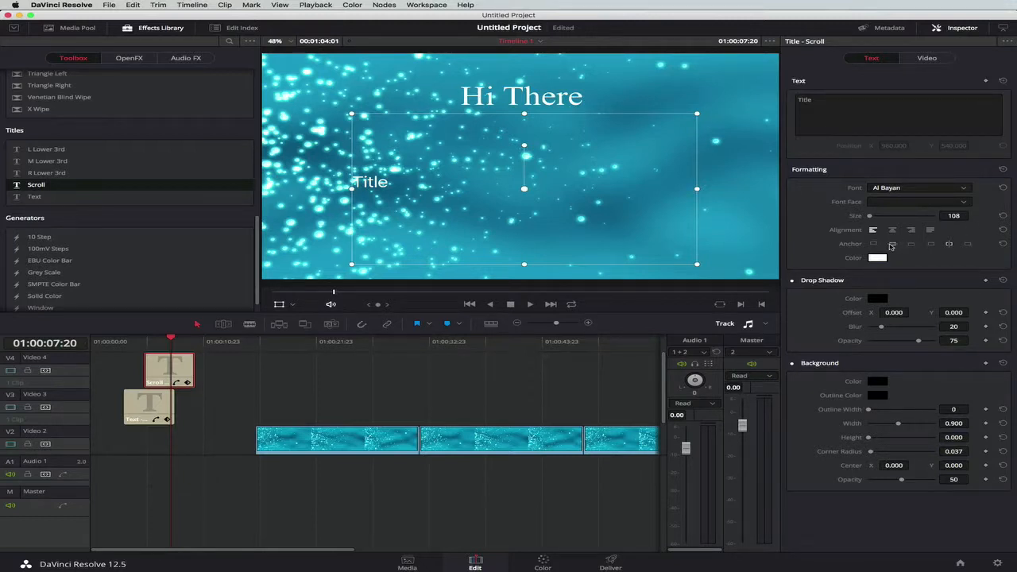
click(893, 230)
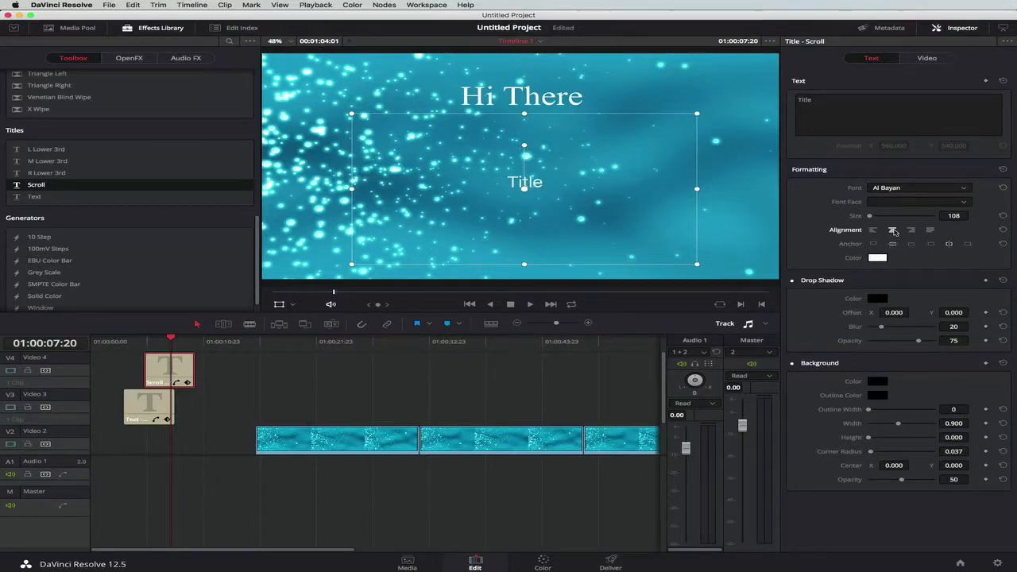
Replace the Scroll title's text with four lines: "Text 1", "t2", "t3" and "t4"
click(801, 99)
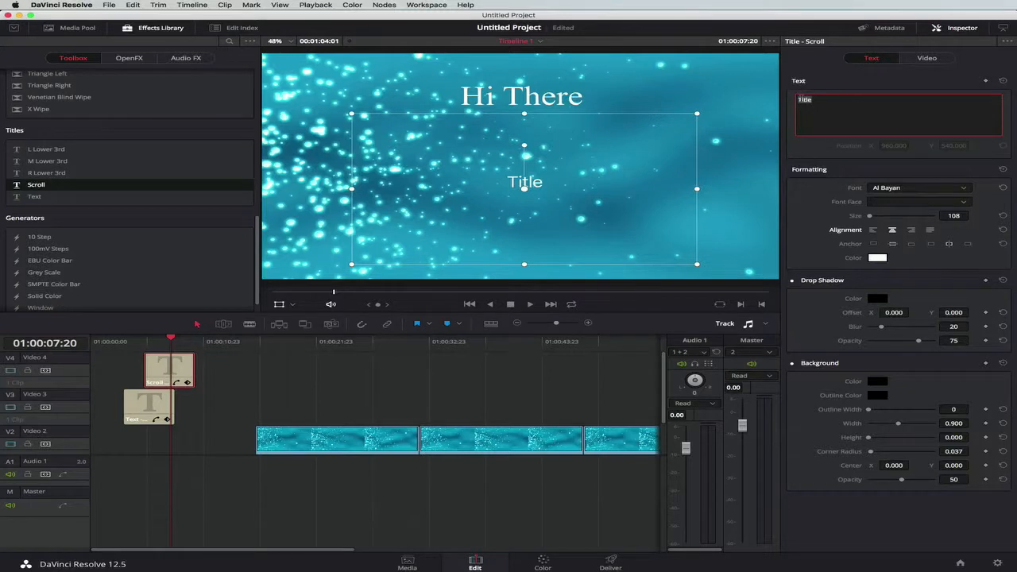
key(BackSpace)
text(Text 1)
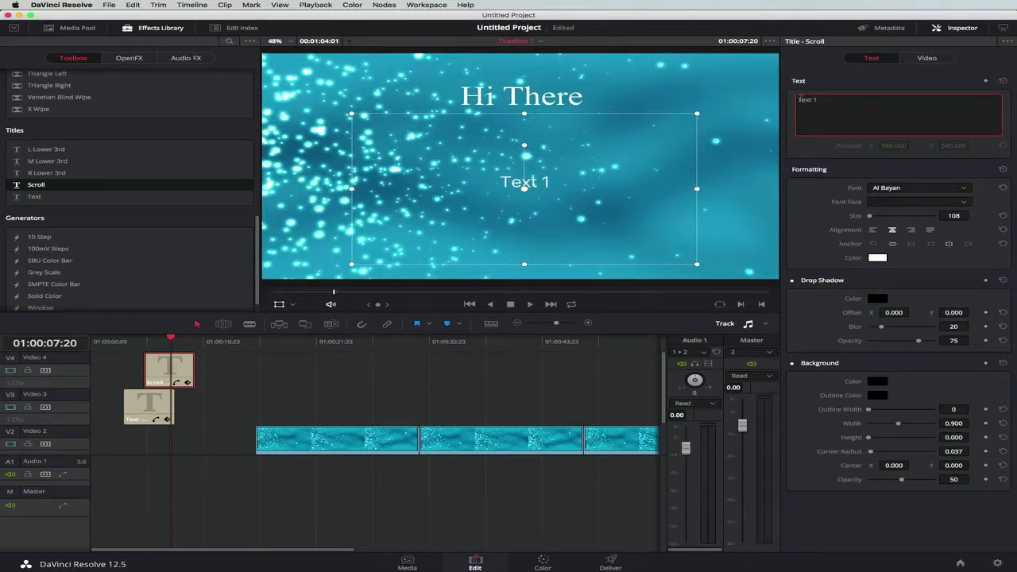
key(Return)
text(t2)
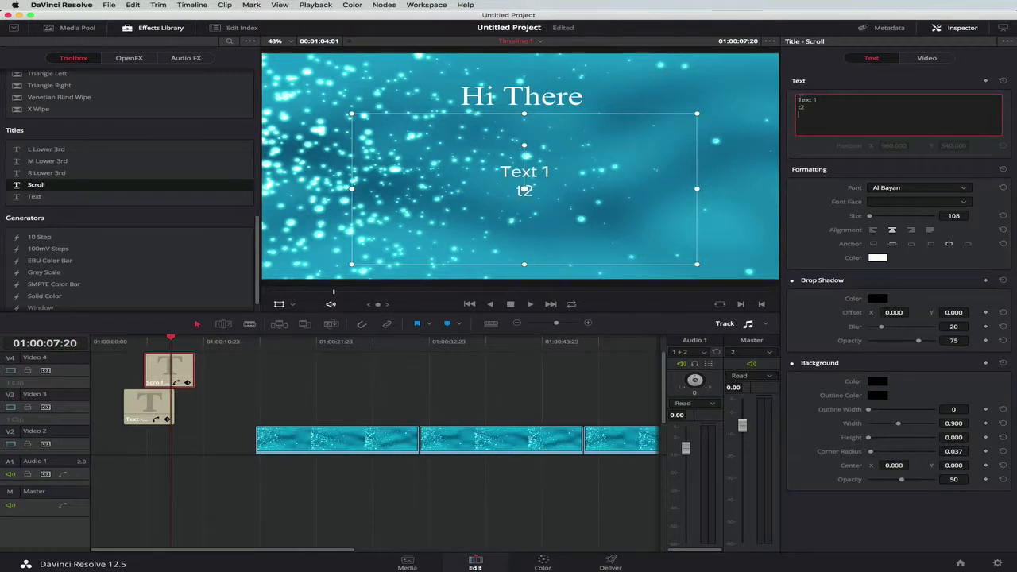
key(Return)
text(t3)
key(Return)
text(t4)
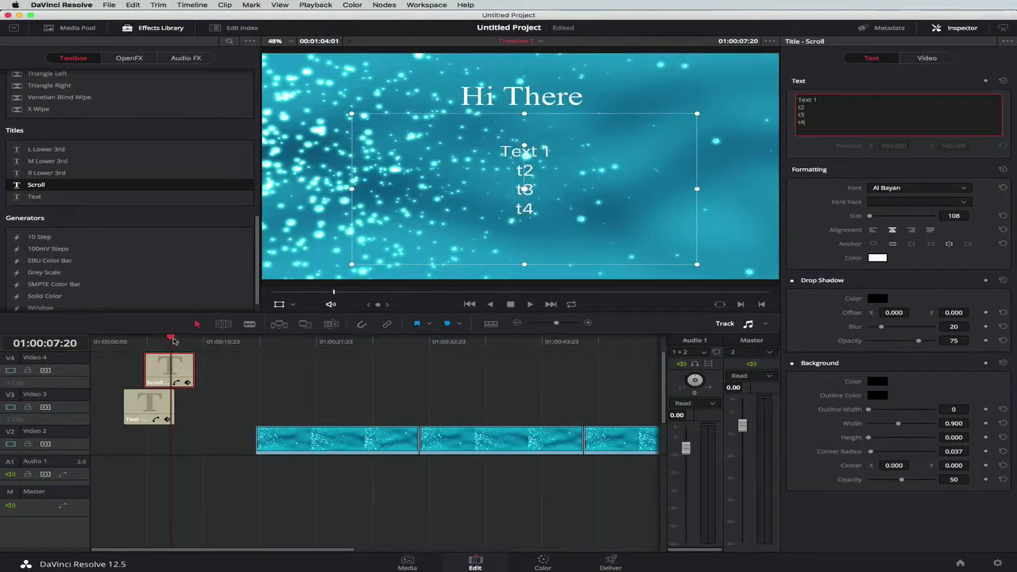
Play back the timeline from before the Text title to check the scrolling title, and stop at 01:00:16:06
drag(172, 341, 116, 345)
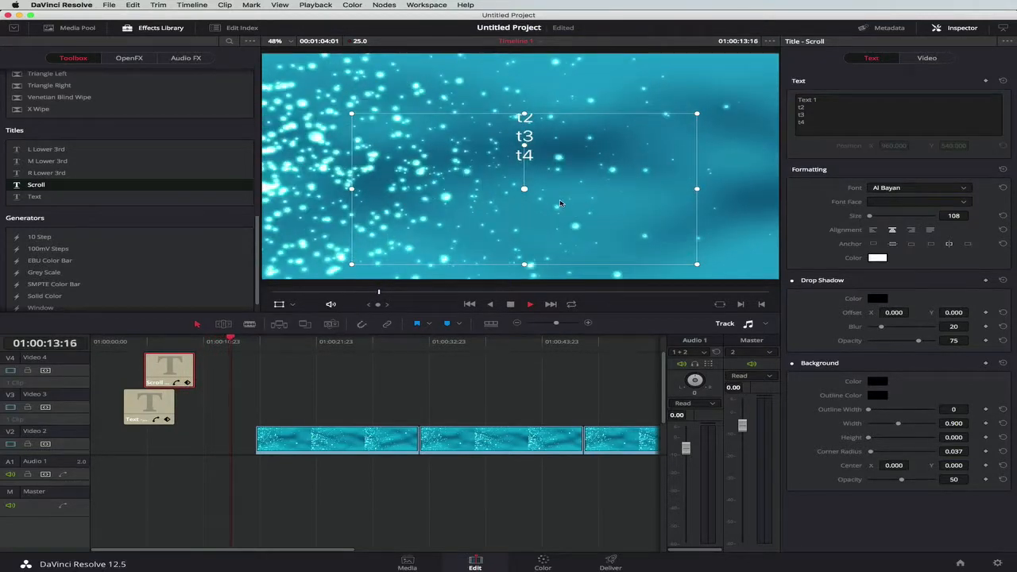
key(space)
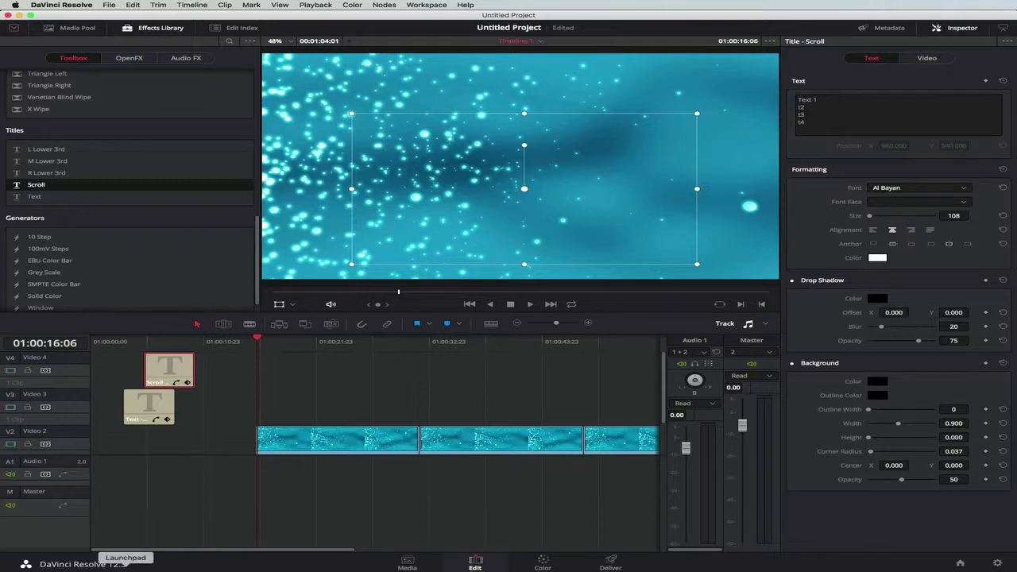
Switch to Finder and place logo.png from the media folder on Video 4, above the first Video 2 clip at about 01:00:20
click(89, 569)
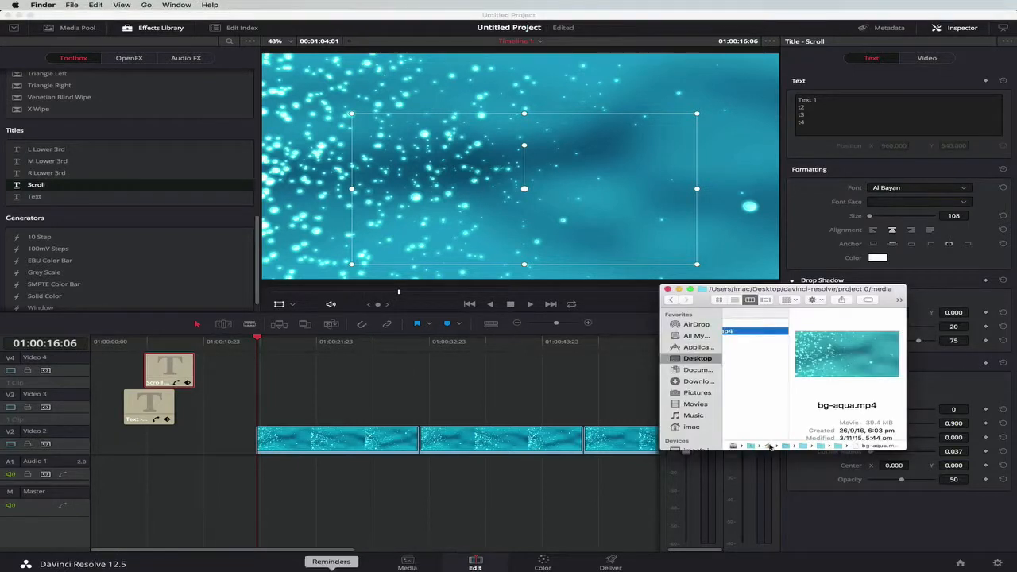
scroll(748, 349, left, 5)
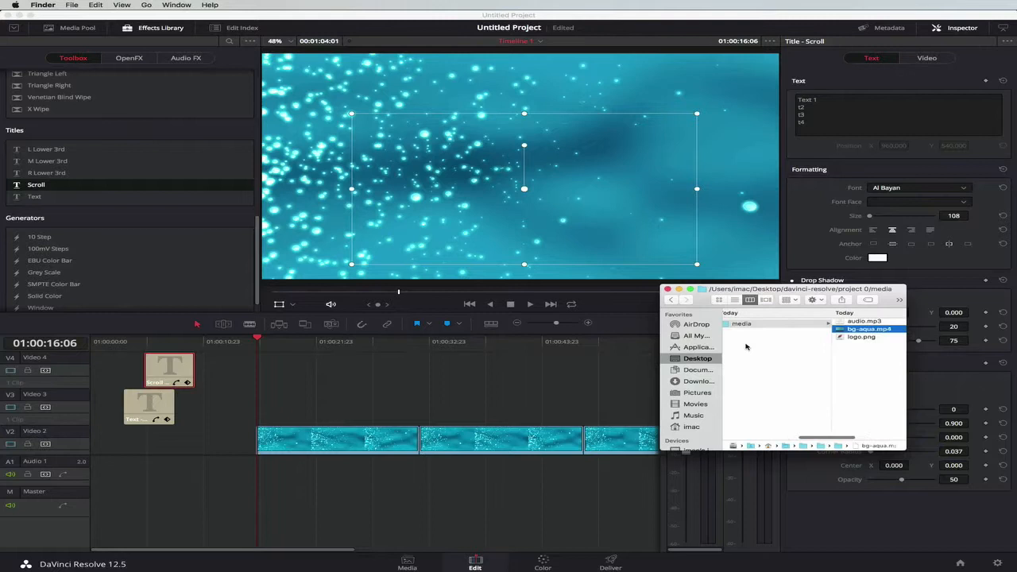
click(860, 339)
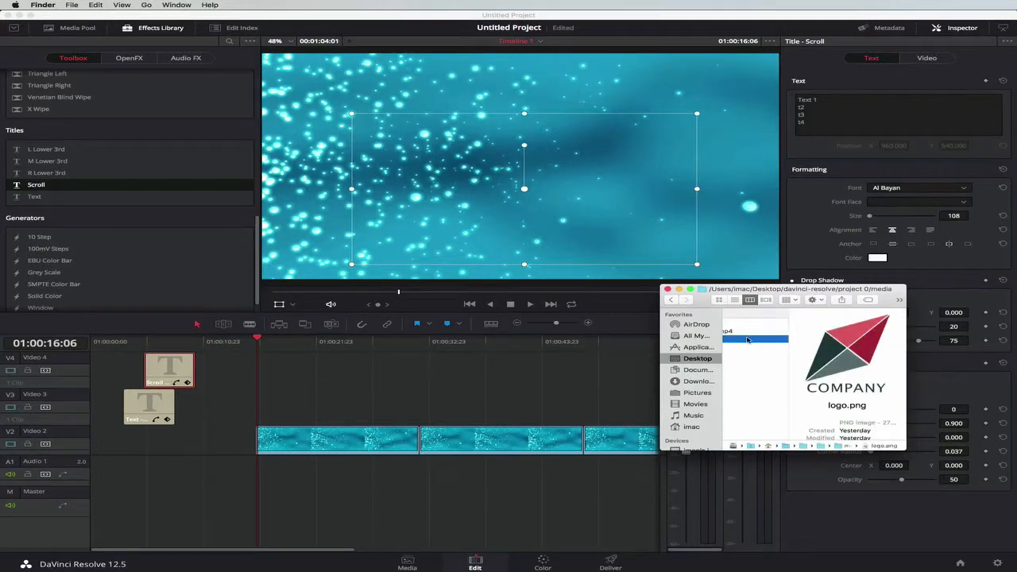
drag(747, 339, 319, 367)
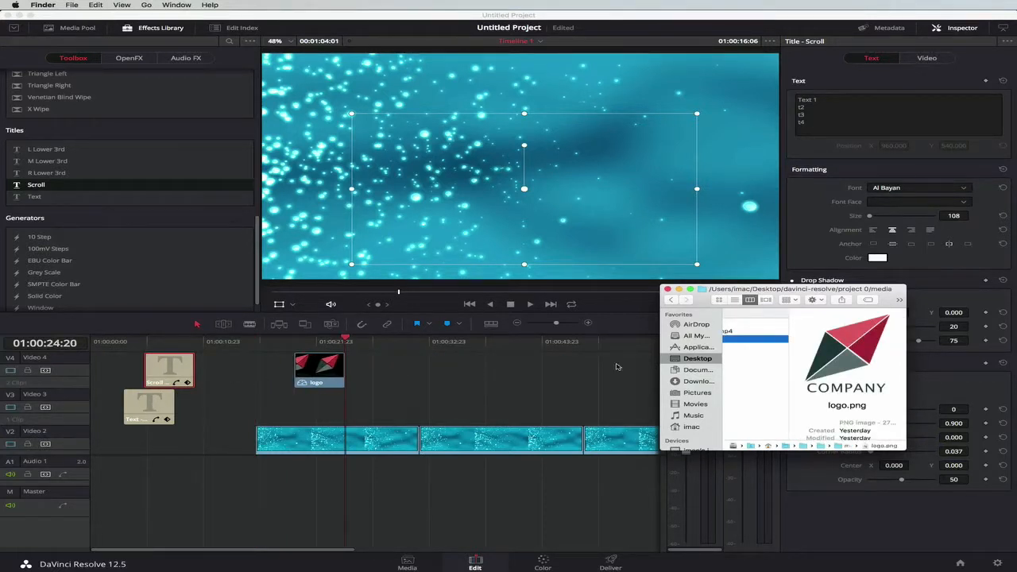
Add audio.mp3 from the media folder to Audio 1, and align both the audio clip and the playhead to the timeline start
click(740, 324)
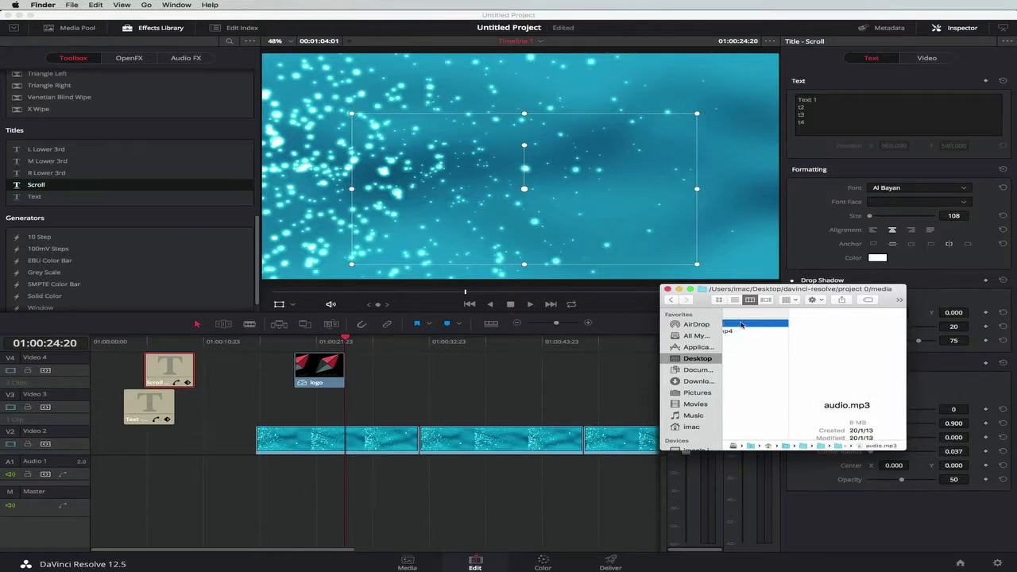
drag(742, 327, 106, 461)
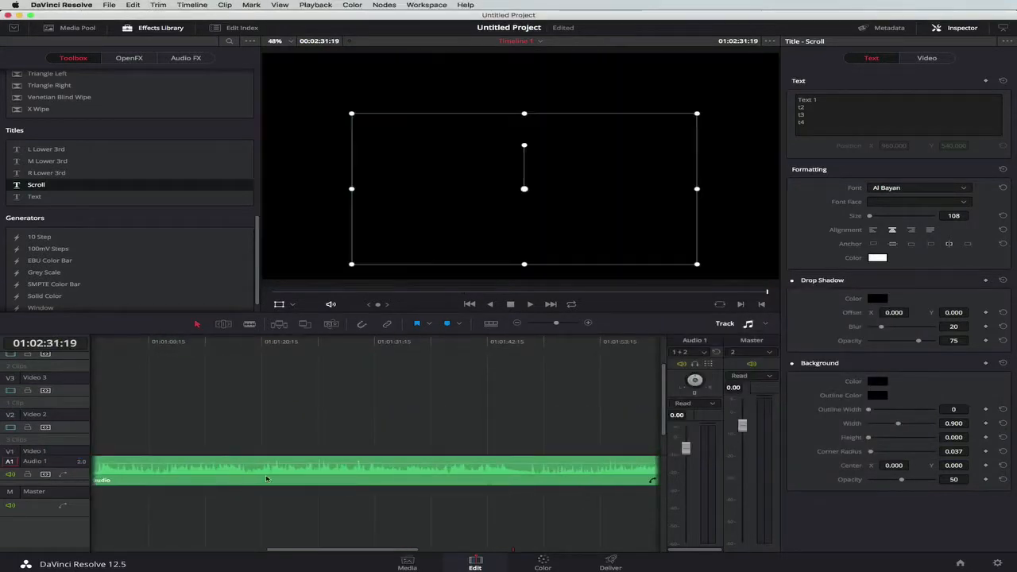
scroll(267, 479, left, 5)
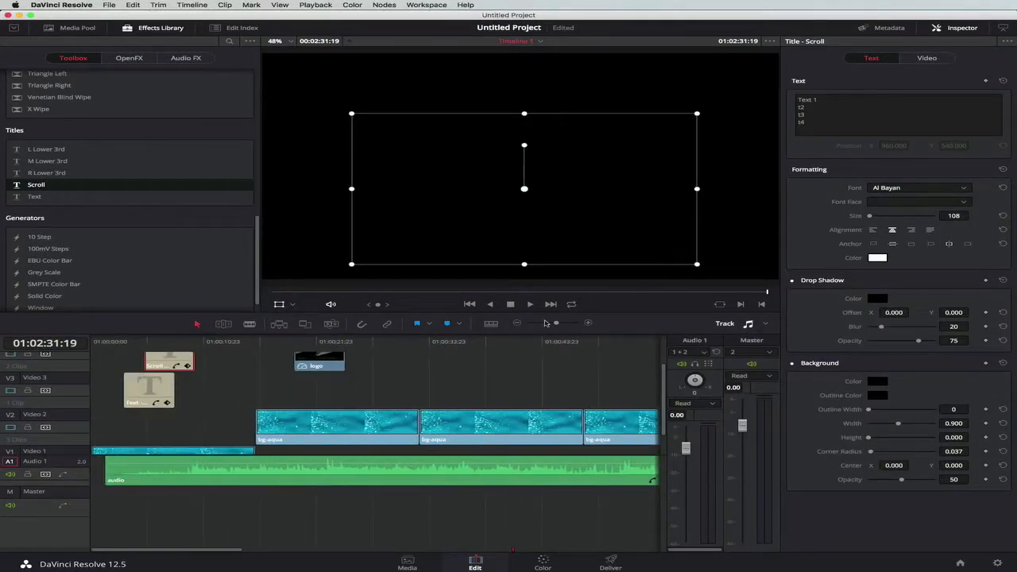
drag(555, 327, 542, 324)
drag(175, 343, 90, 342)
drag(552, 327, 556, 326)
drag(360, 481, 318, 480)
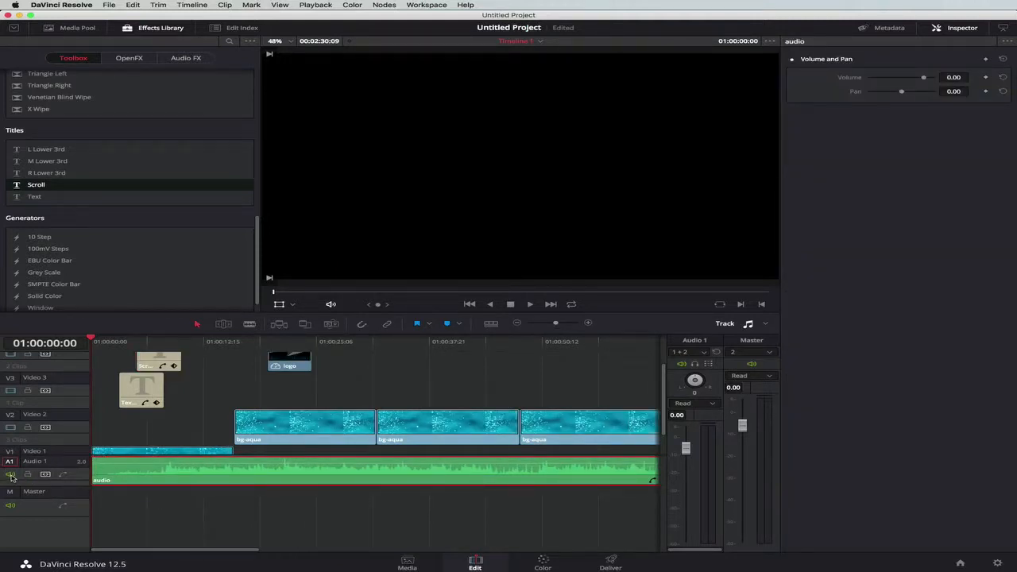
Mute Audio 1, trim about 1.5 seconds off the audio clip's beginning, and slide the clip back to the timeline start
click(10, 476)
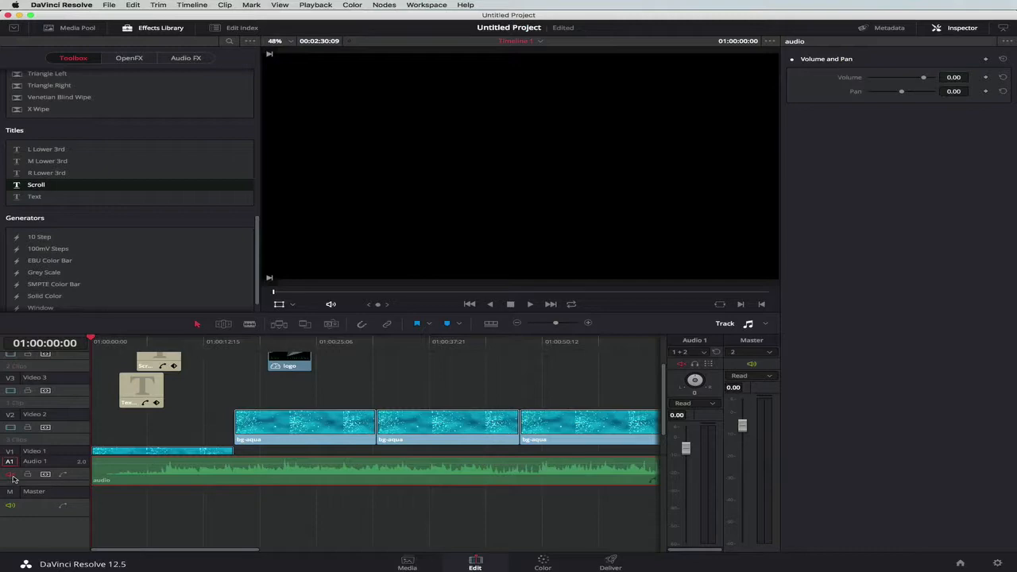
drag(101, 340, 88, 341)
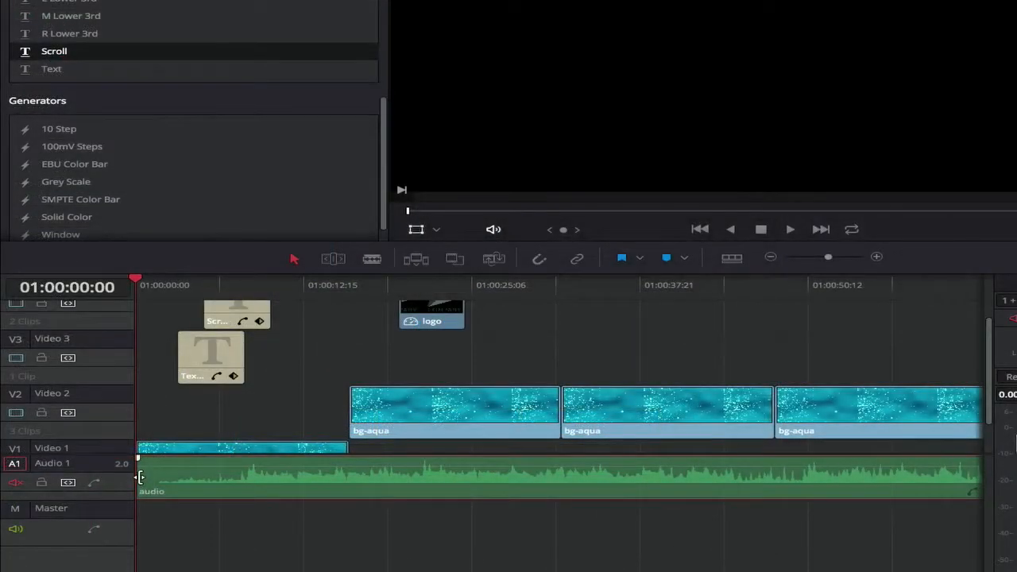
drag(142, 476, 158, 477)
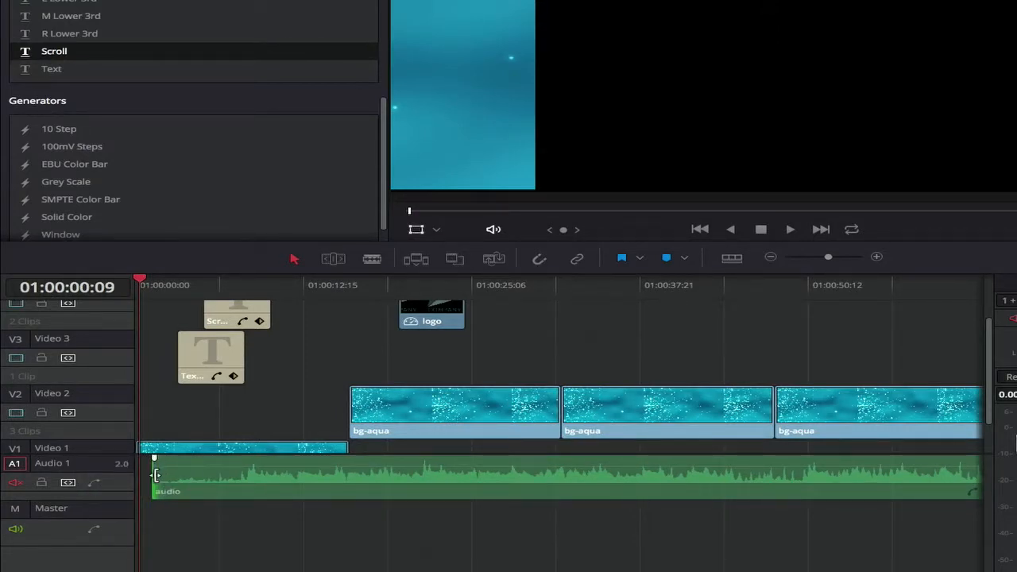
drag(155, 474, 160, 474)
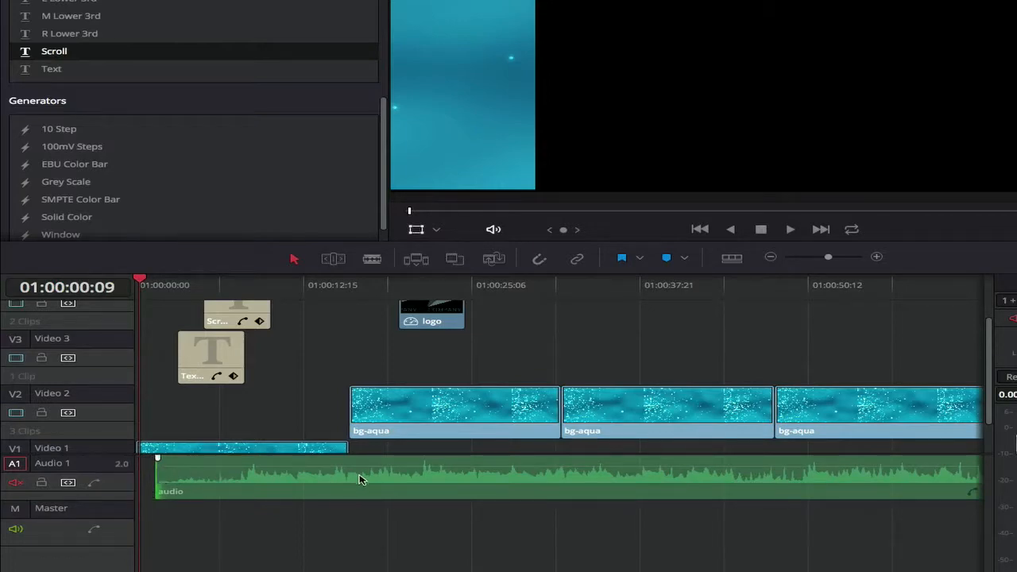
drag(373, 486, 295, 488)
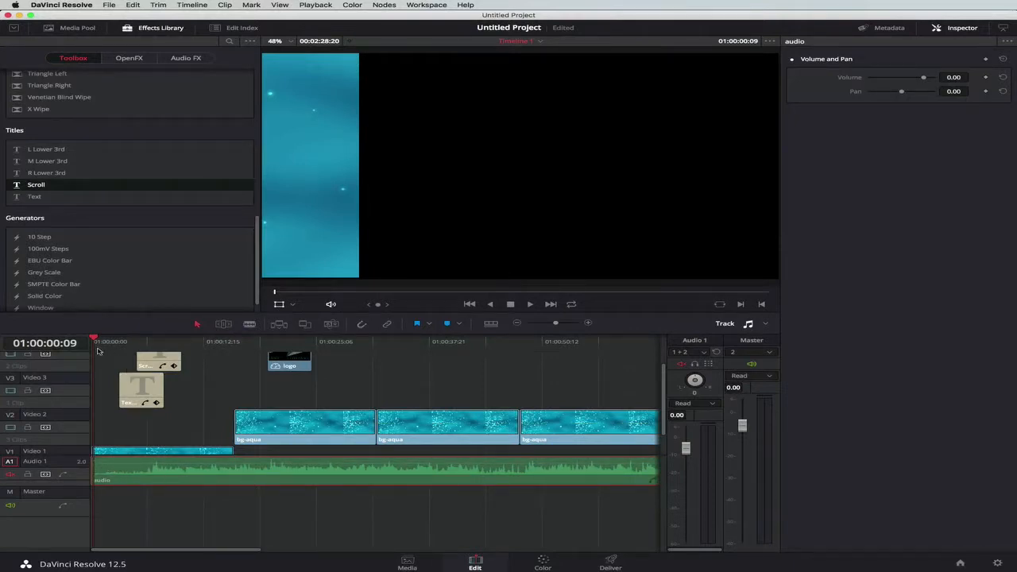
Unmute Audio 1 and play the timeline from its start, stopping at 01:00:12:18
click(9, 474)
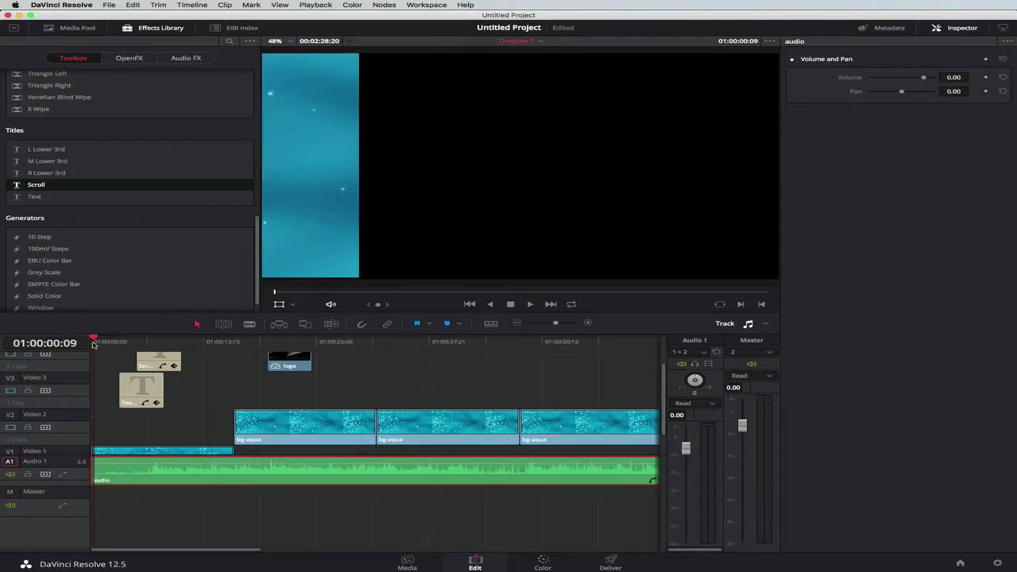
drag(93, 340, 70, 344)
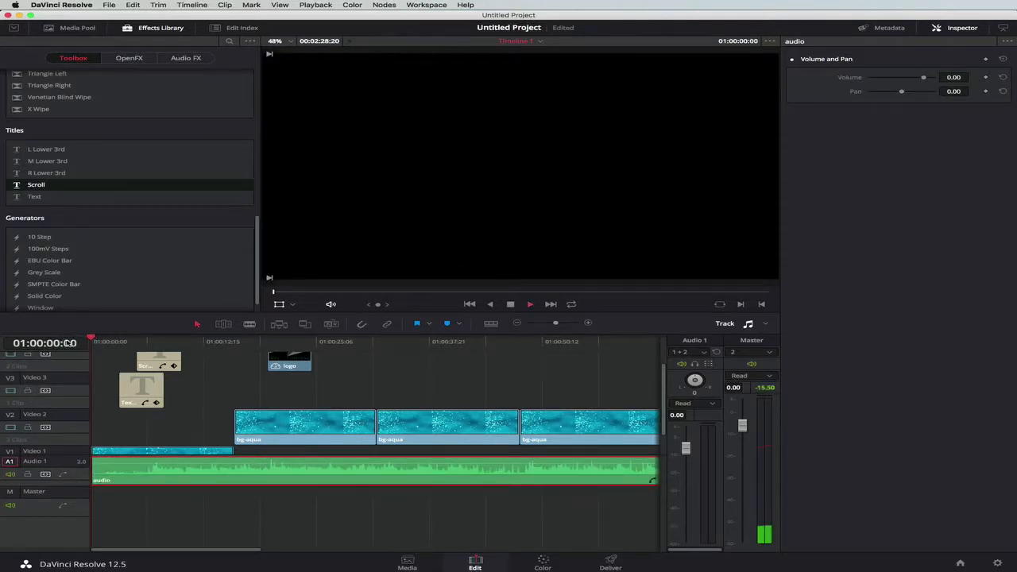
key(space)
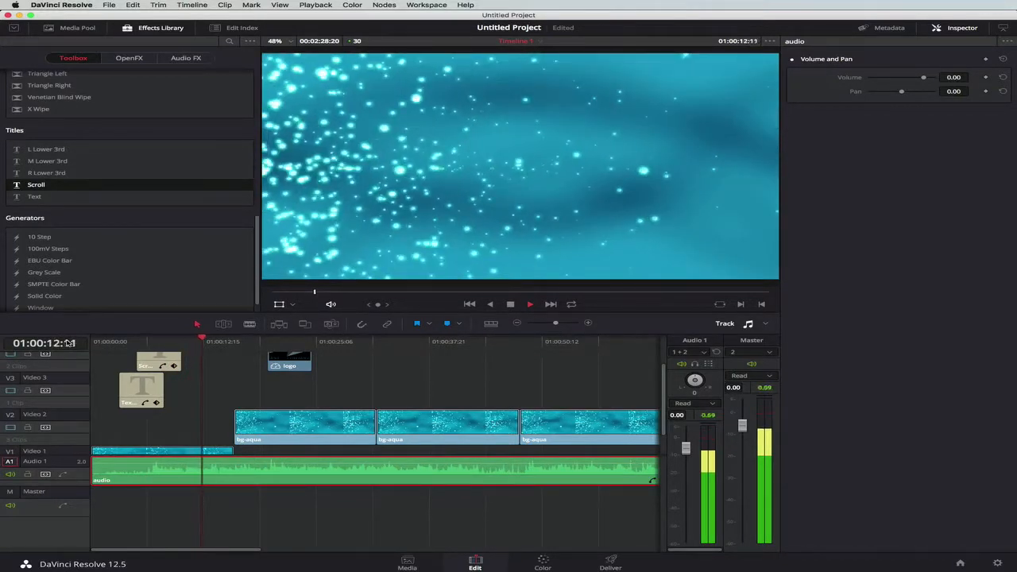
key(space)
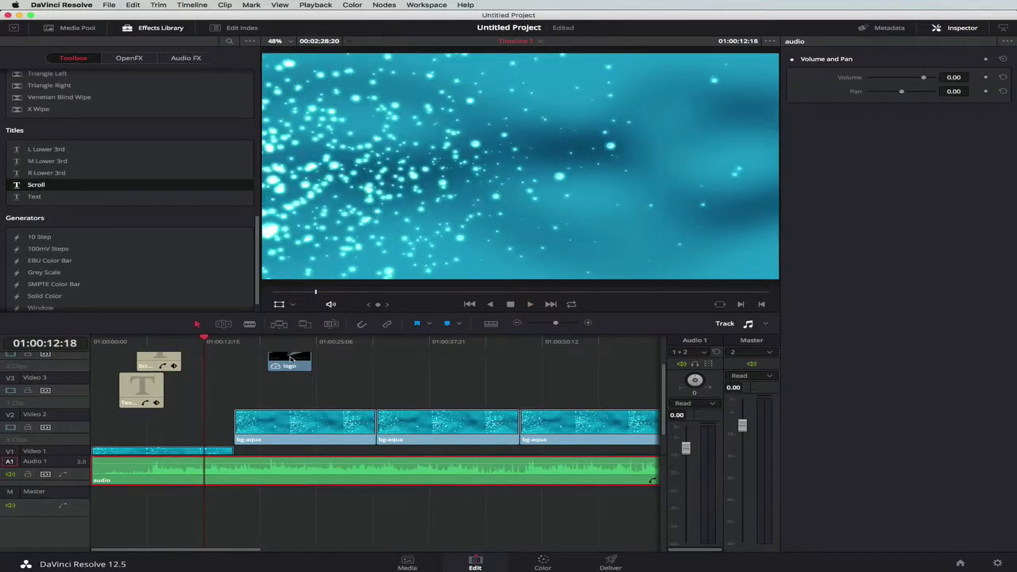
Move the logo clip down to Video 3 and about 5 seconds earlier, just before the first Video 2 clip begins
drag(290, 359, 244, 388)
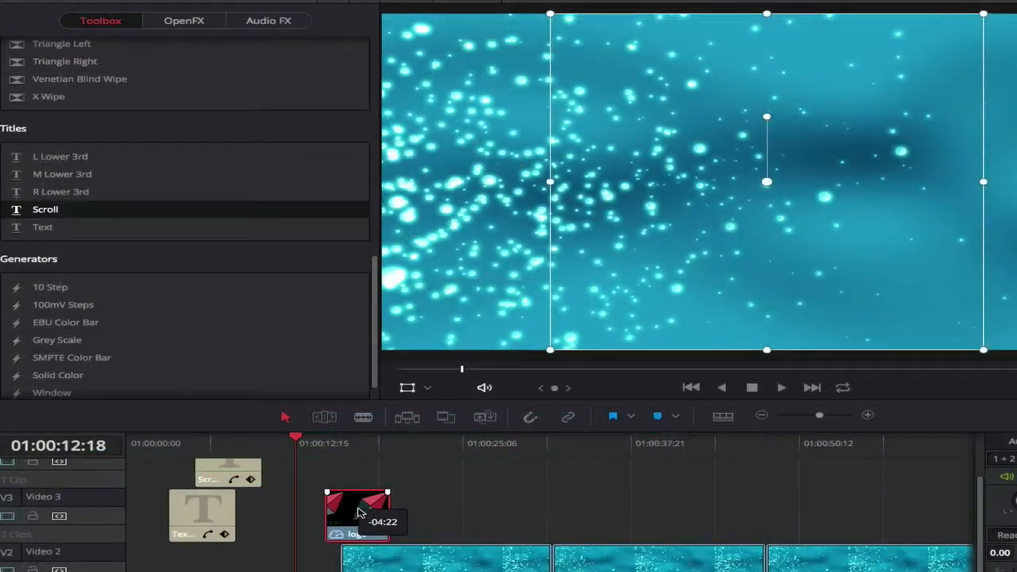
drag(357, 512, 358, 513)
Add a Cross Dissolve transition to both the beginning and the end of the logo clip on Video 3
drag(148, 199, 119, 205)
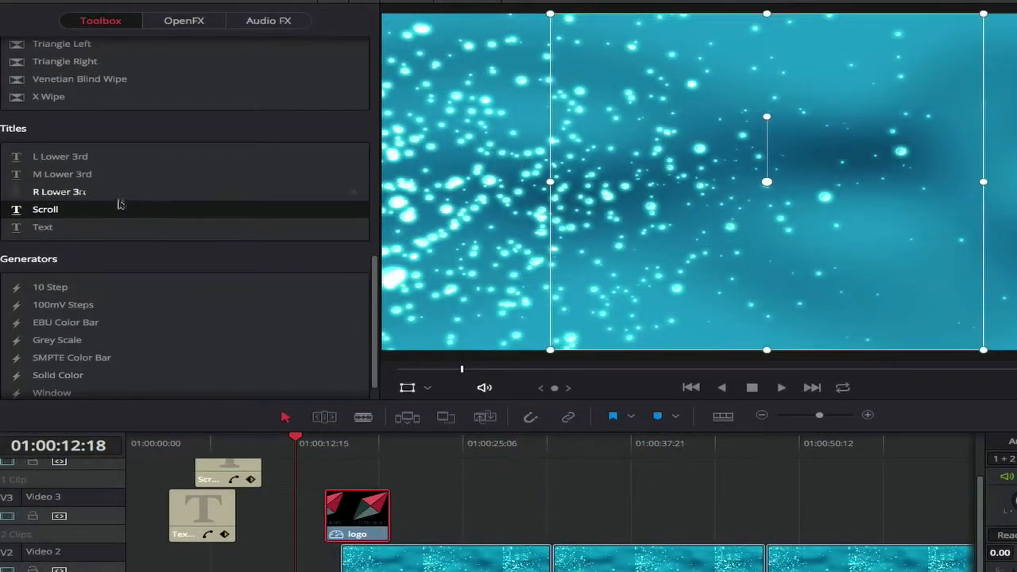
scroll(119, 204, up, 10)
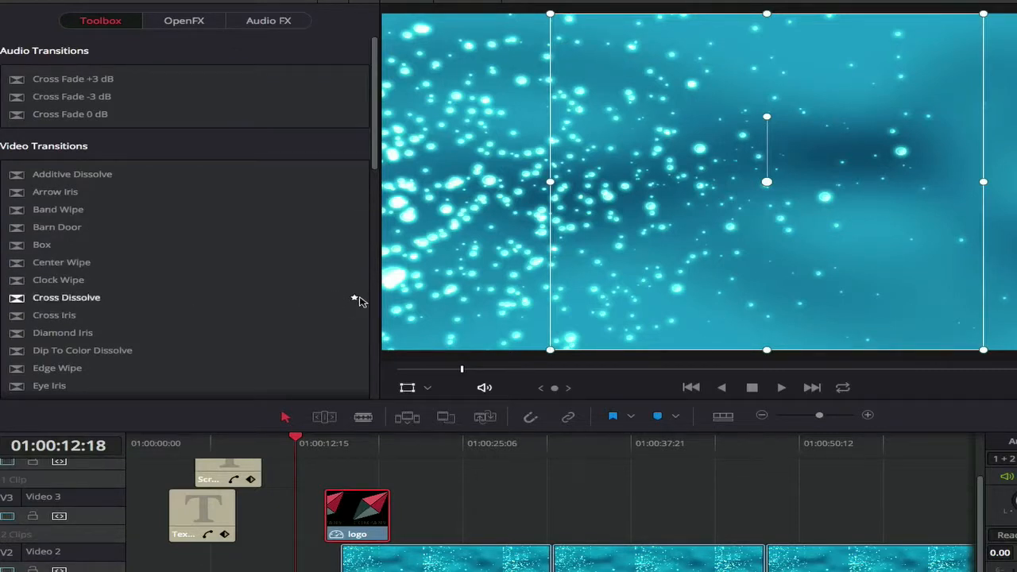
click(123, 308)
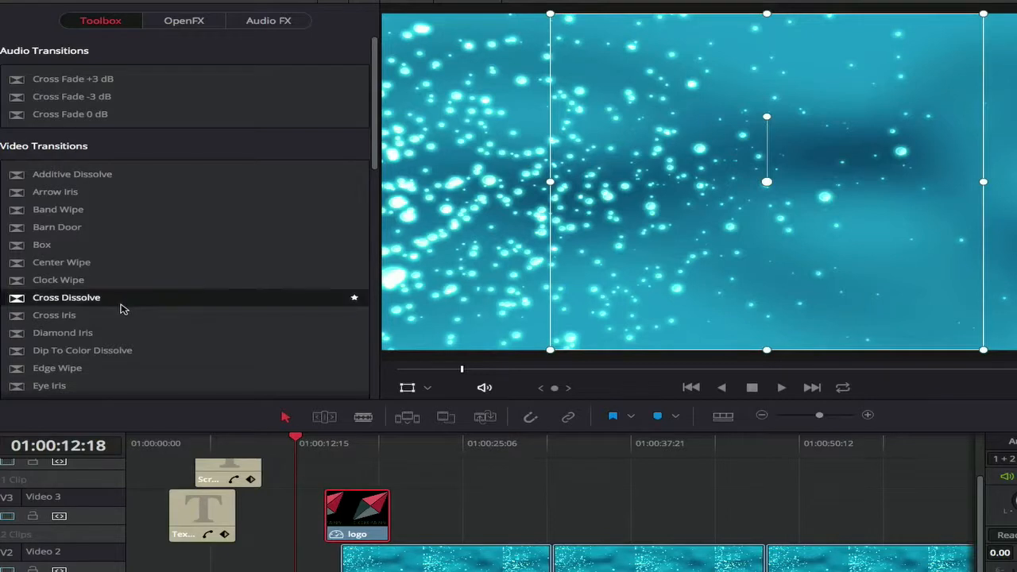
mouse_move(102, 306)
mouse_down()
mouse_move(186, 411)
mouse_move(331, 491)
mouse_up()
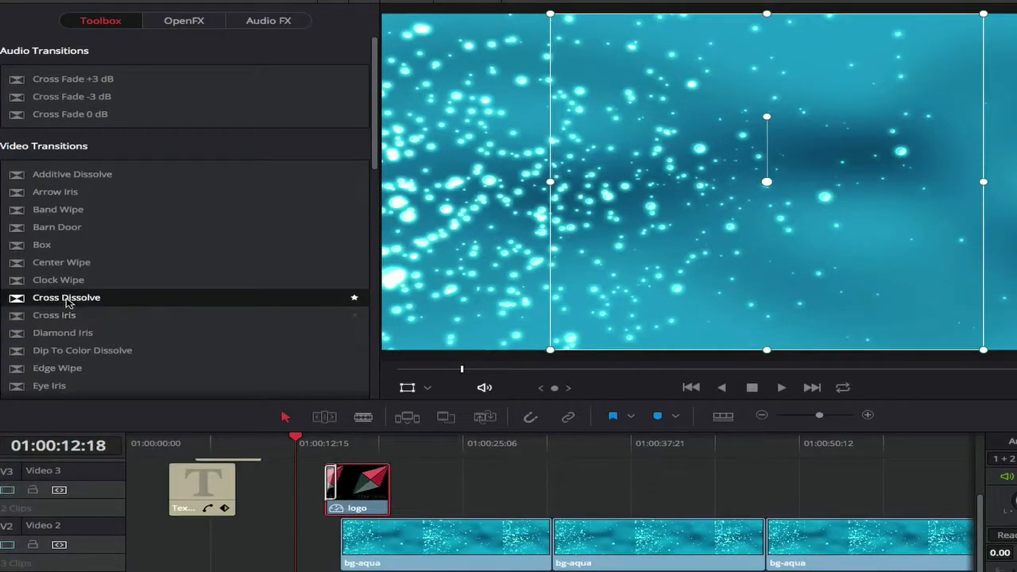
drag(103, 298, 388, 487)
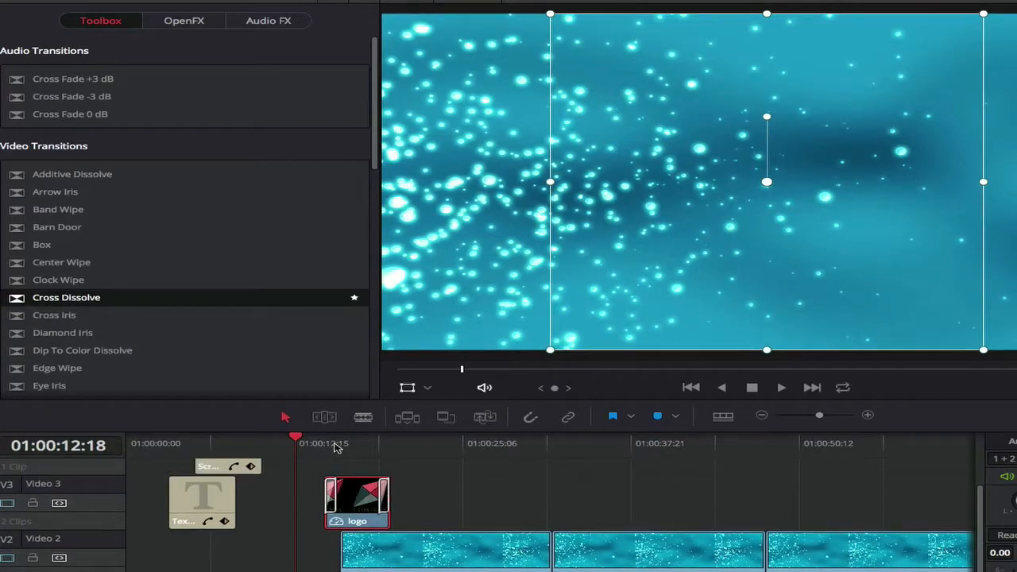
Mute Audio 1 and play the timeline into the logo clip, stopping at 01:00:18:09
key(space)
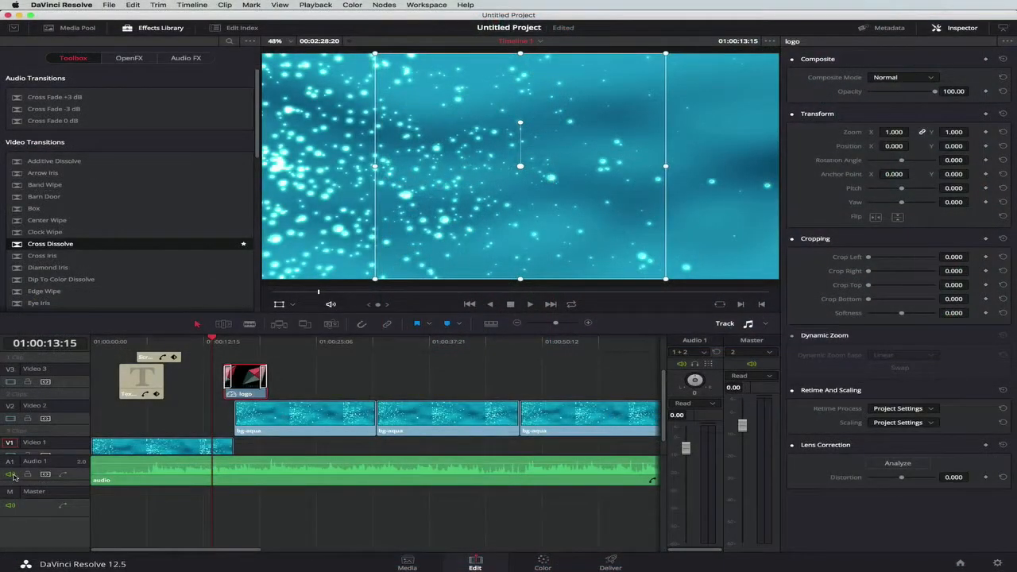
click(12, 476)
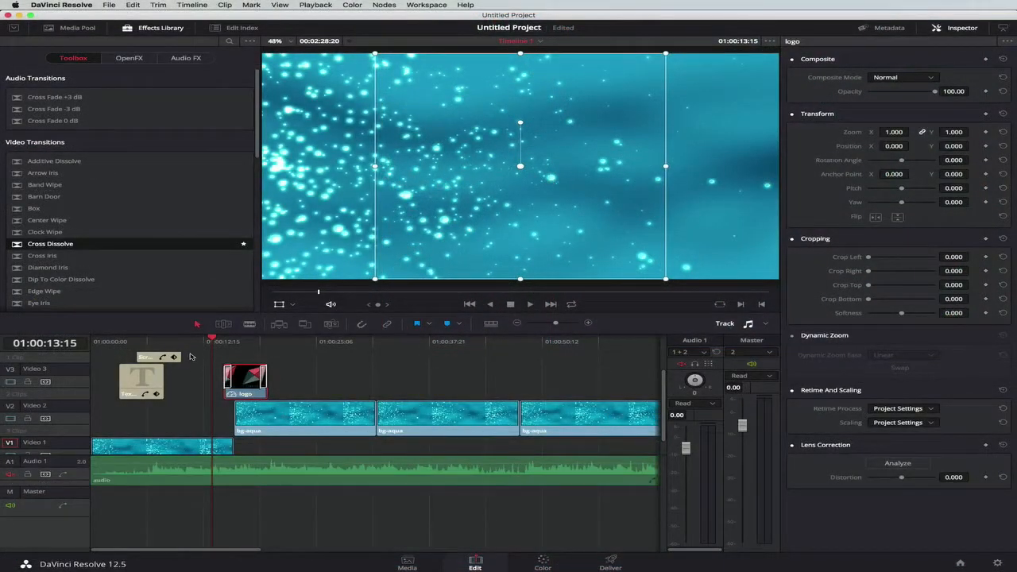
key(space)
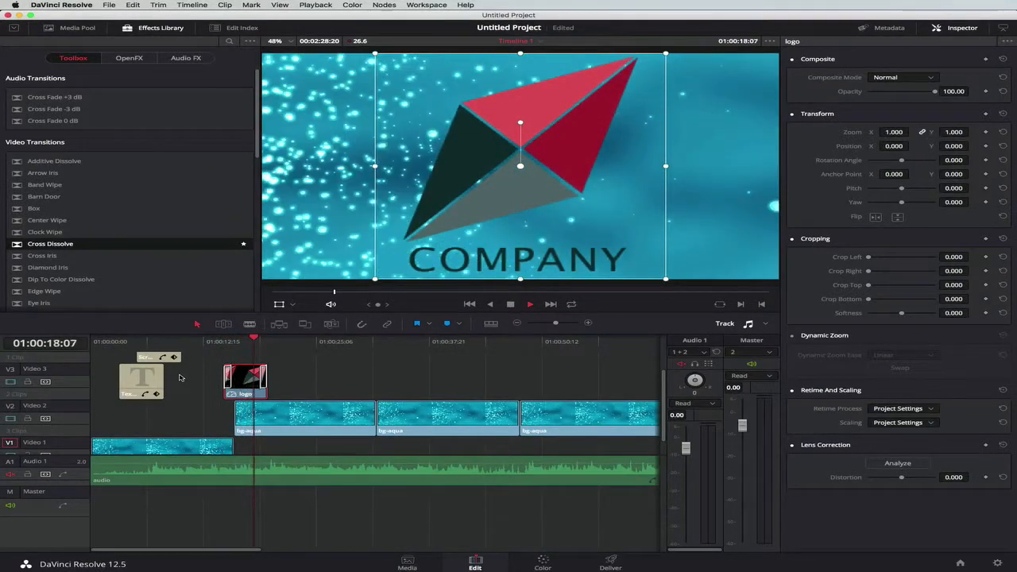
key(space)
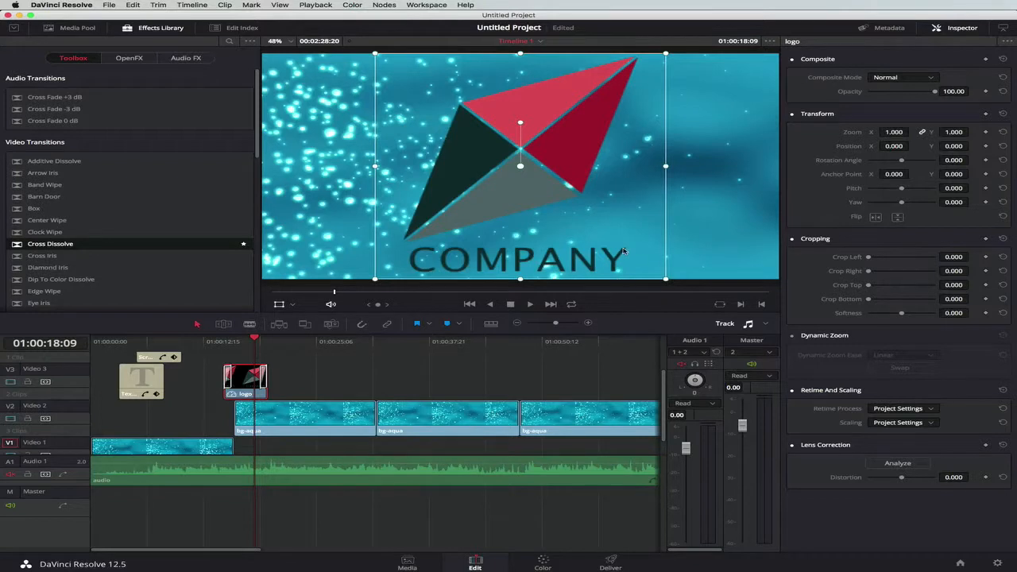
Scale the logo down to about 0.454 zoom and set a zoom keyframe at 01:00:15:20
drag(665, 279, 574, 220)
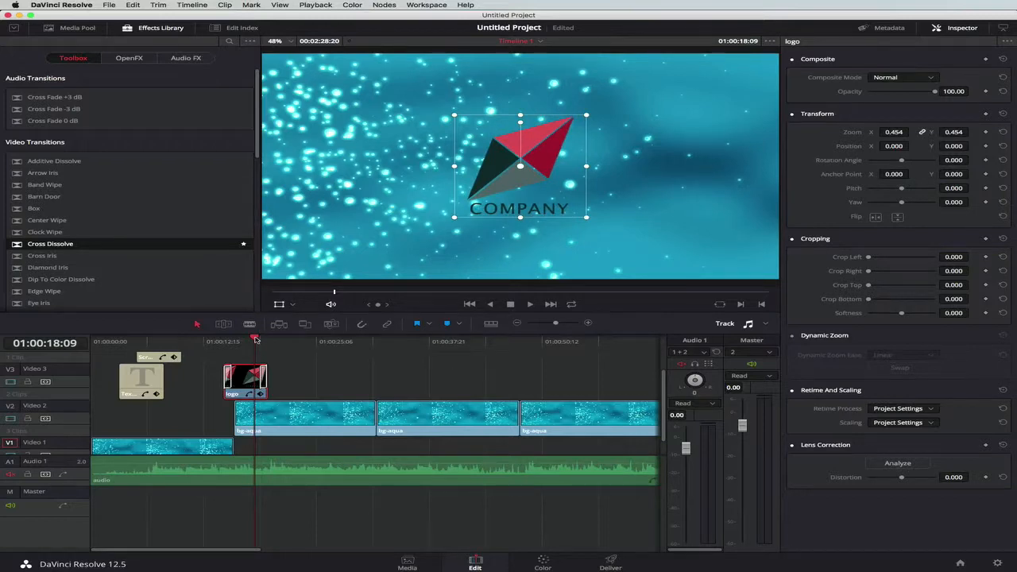
drag(255, 339, 245, 339)
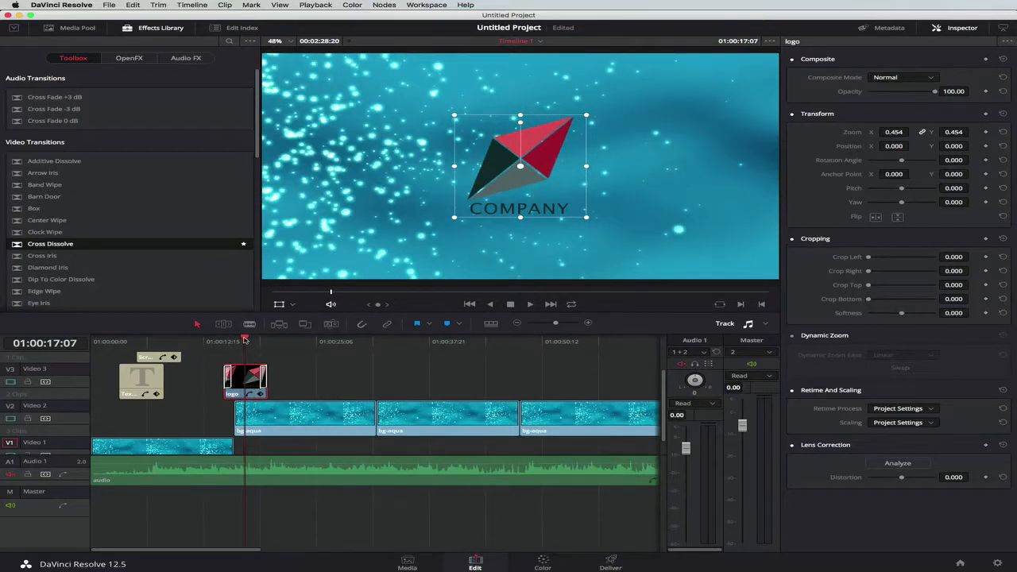
drag(245, 339, 233, 341)
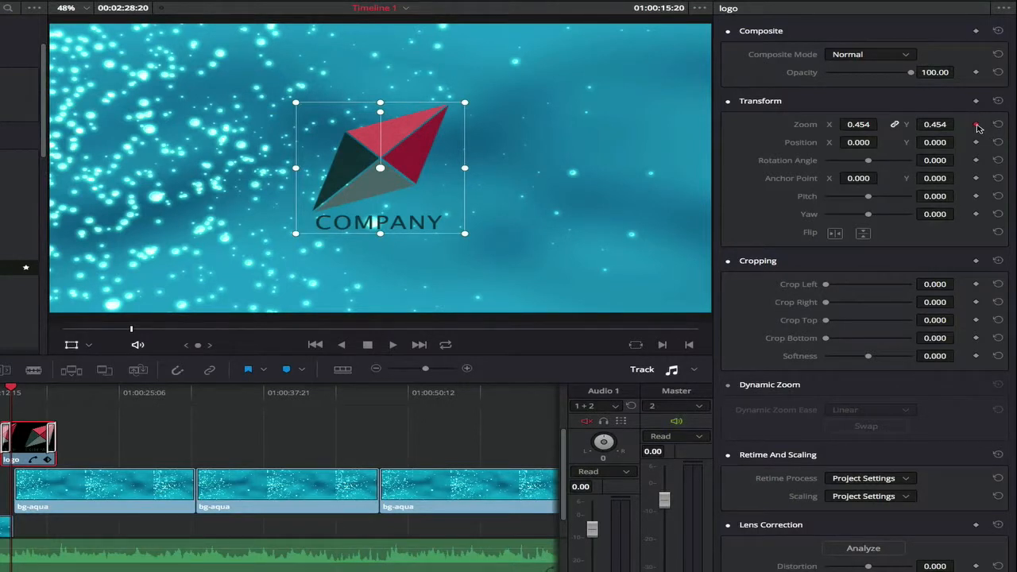
click(976, 124)
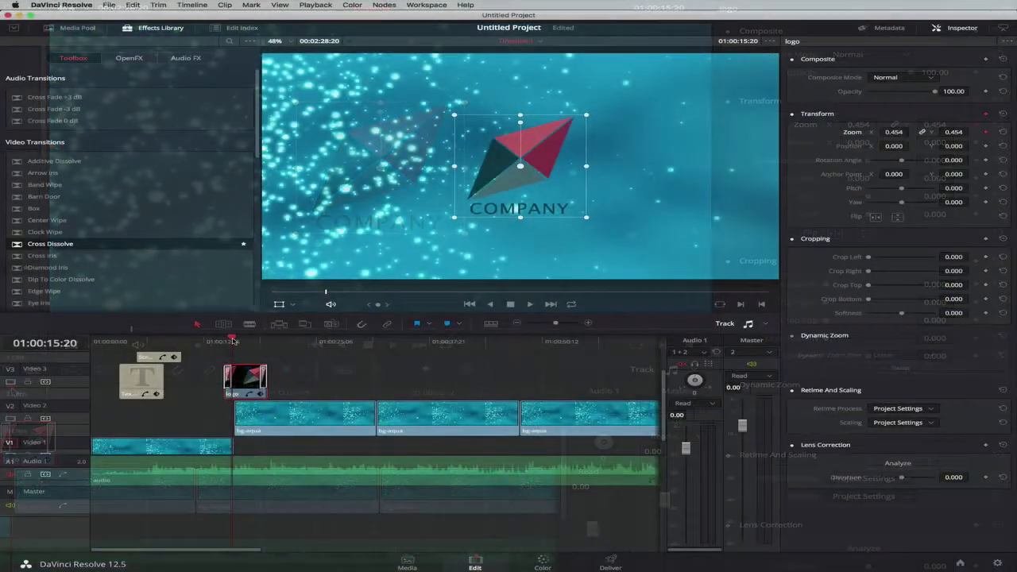
Enlarge the logo to about 0.652 zoom at 01:00:18:10, and preview the animation from 01:00:14:08
drag(12, 391, 29, 392)
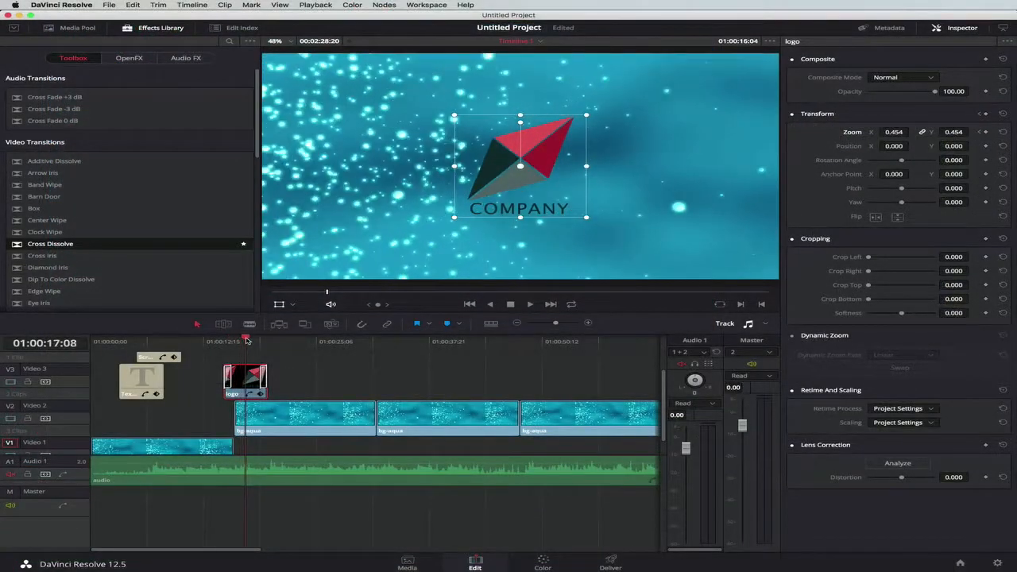
drag(247, 339, 255, 339)
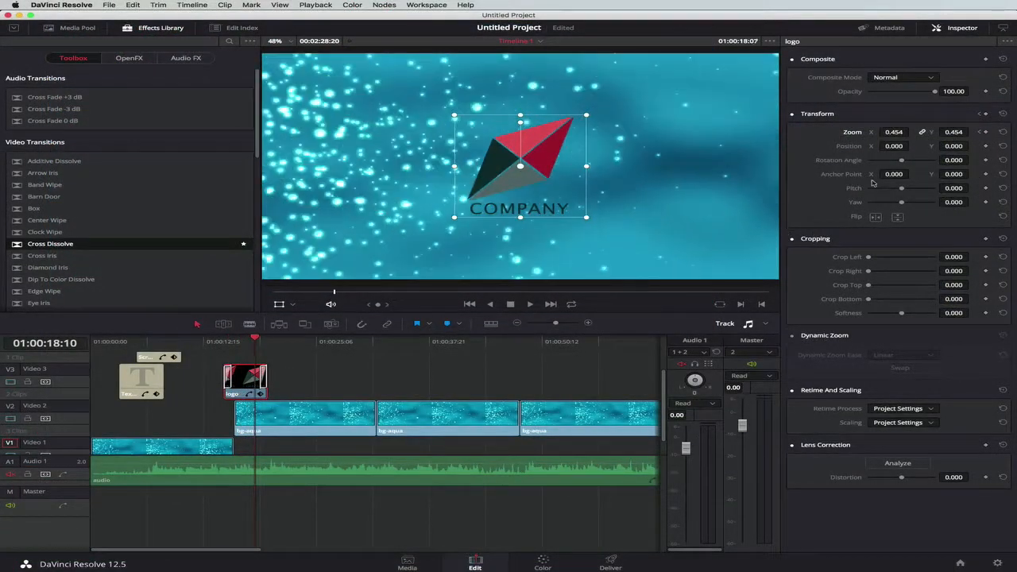
drag(589, 222, 606, 241)
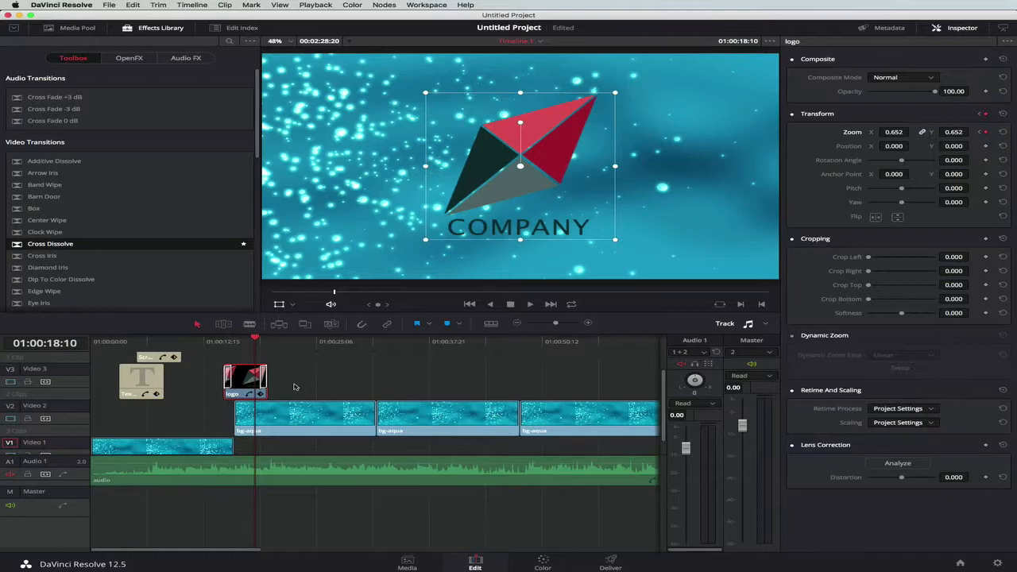
click(219, 343)
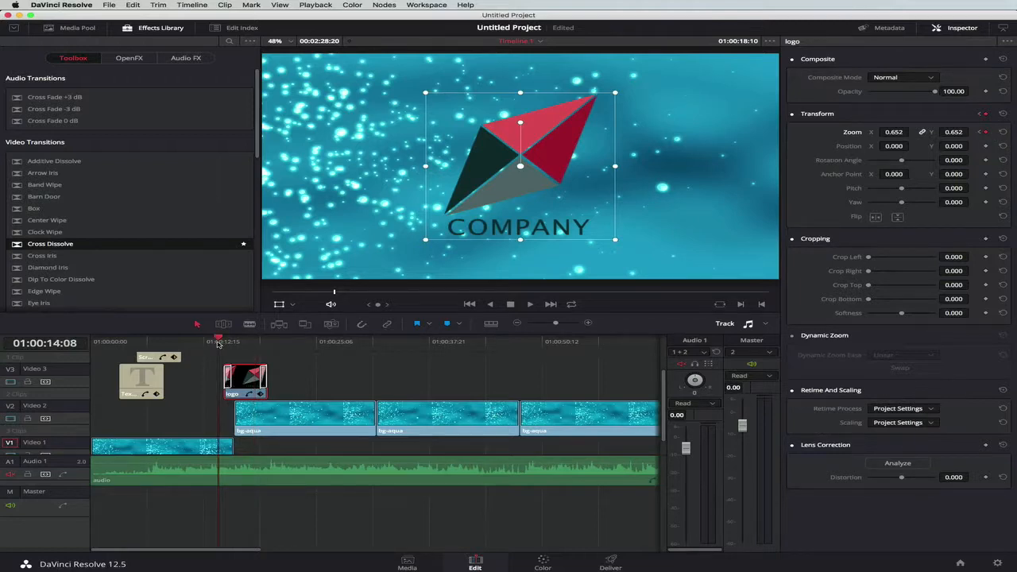
key(space)
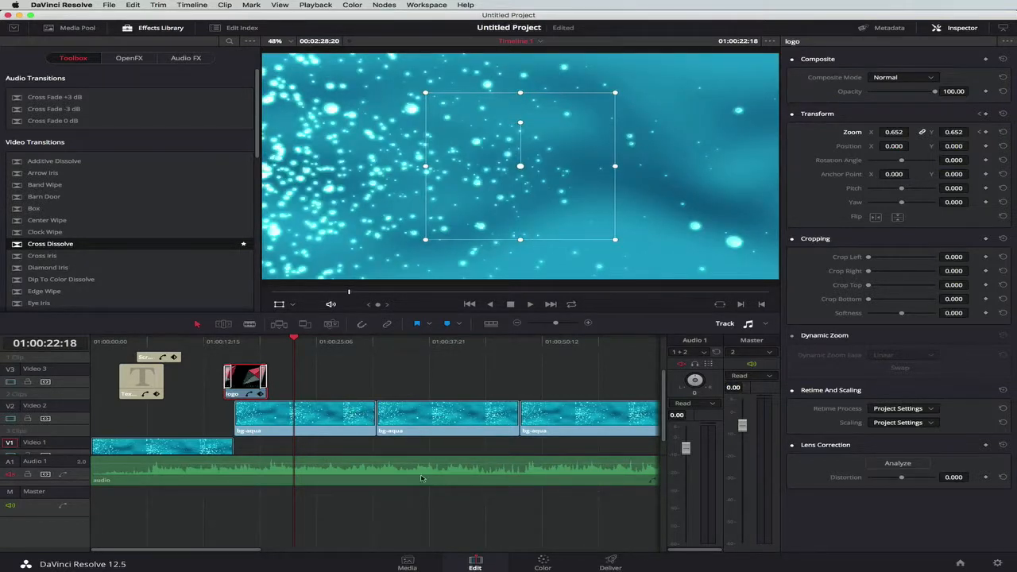
Check the timeline's extent on the Deliver page, and split the audio clip at the end of the last Video 2 clip
click(610, 562)
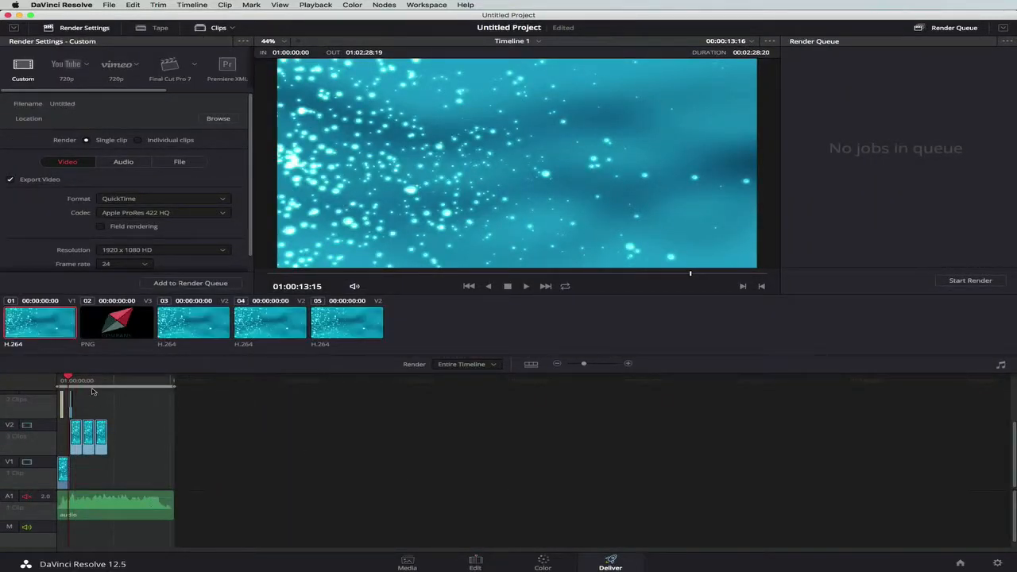
click(491, 567)
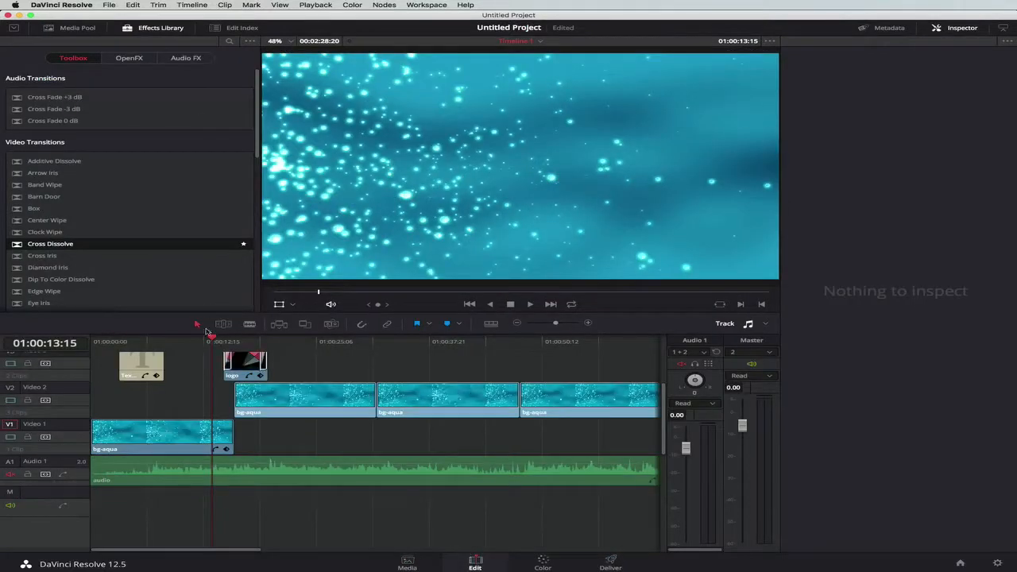
click(249, 323)
scroll(429, 454, right, 5)
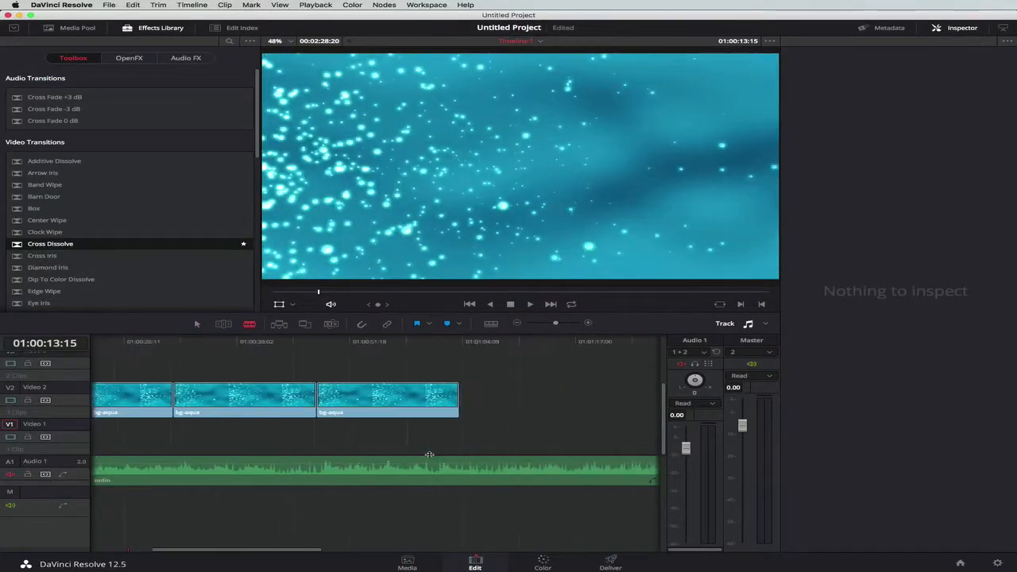
click(459, 469)
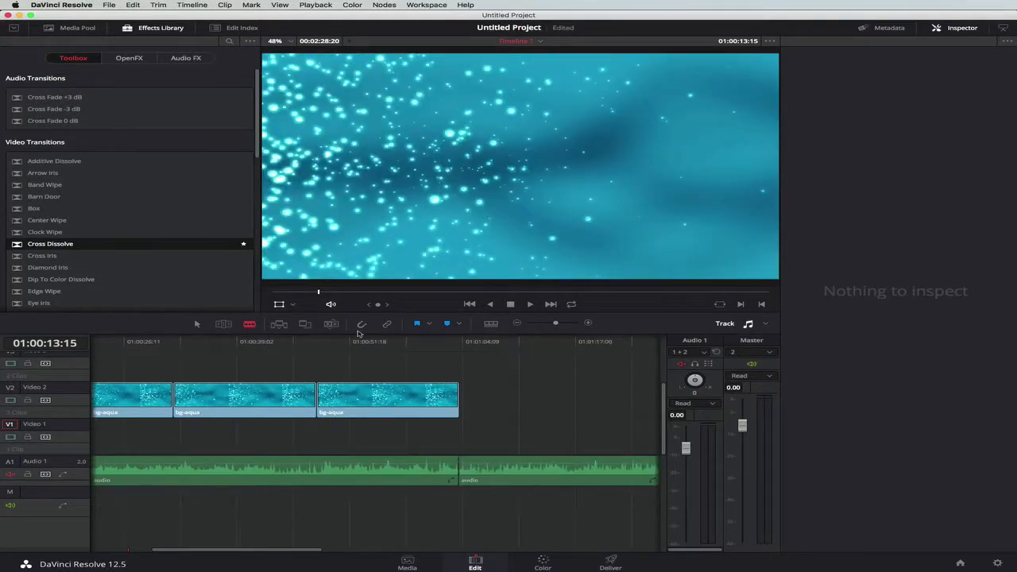
Delete the leftover audio segment that extends beyond the last Video 2 clip
click(523, 480)
scroll(523, 479, left, 1)
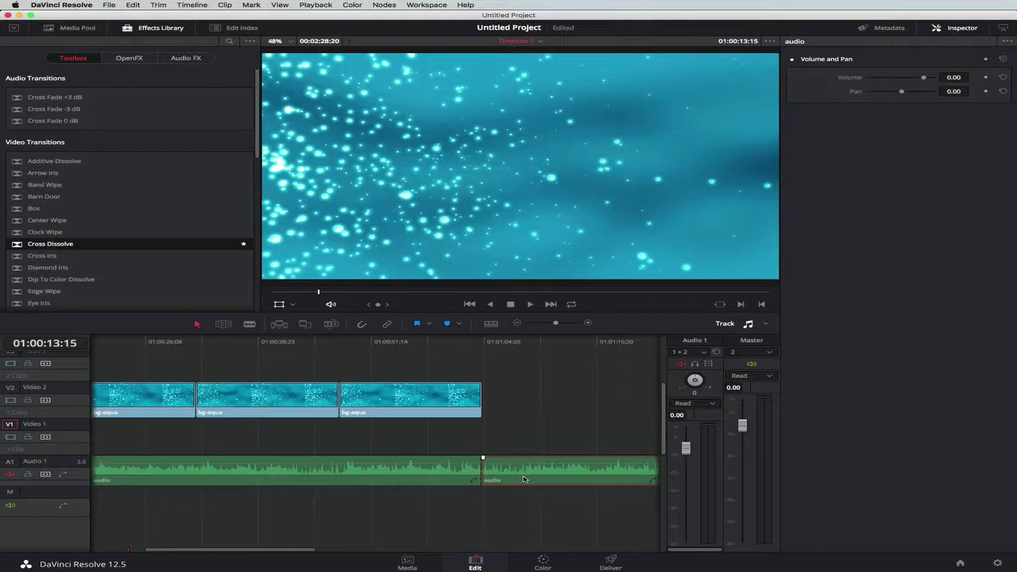
double_click(523, 479)
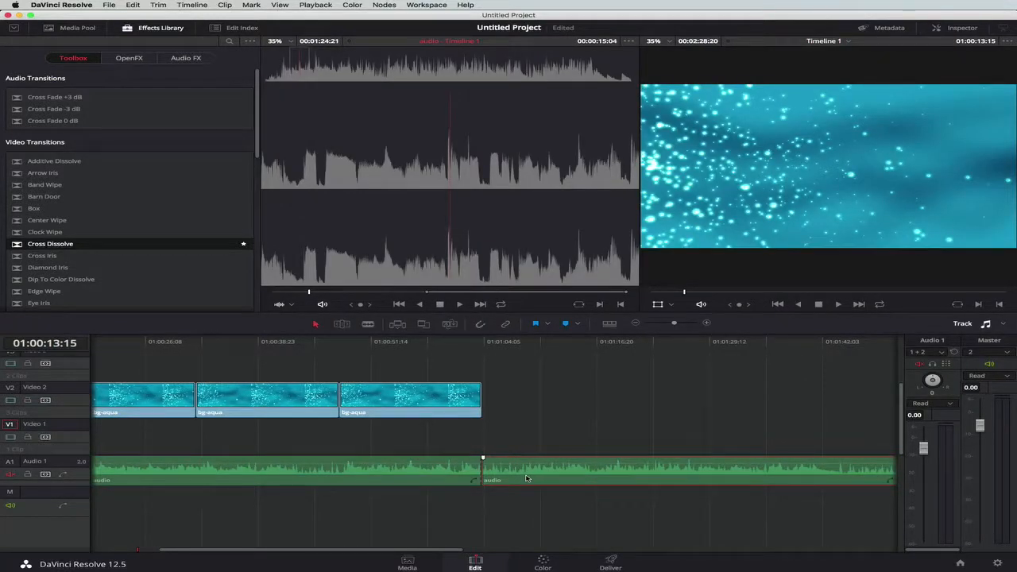
scroll(525, 478, right, 5)
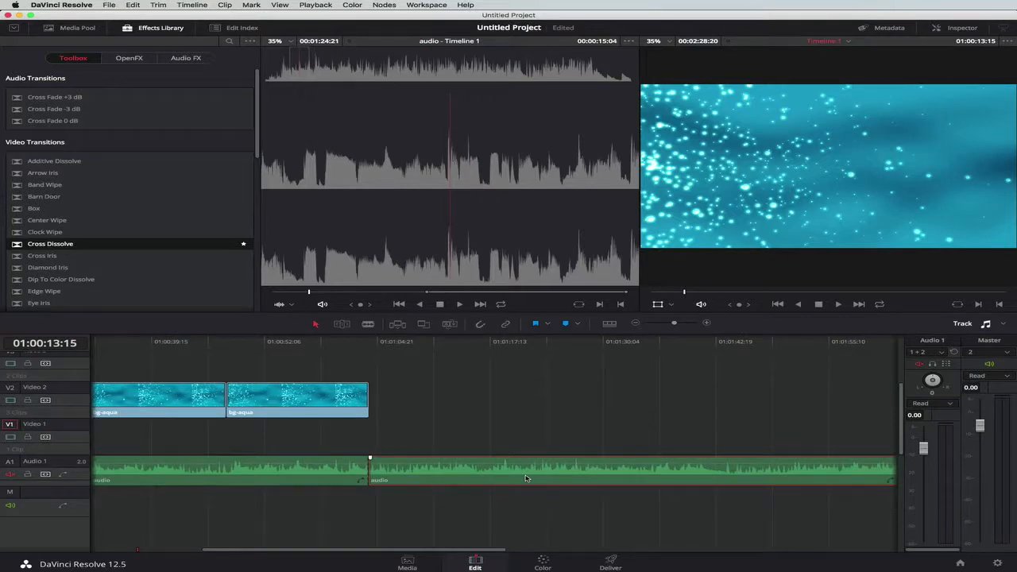
key(Delete)
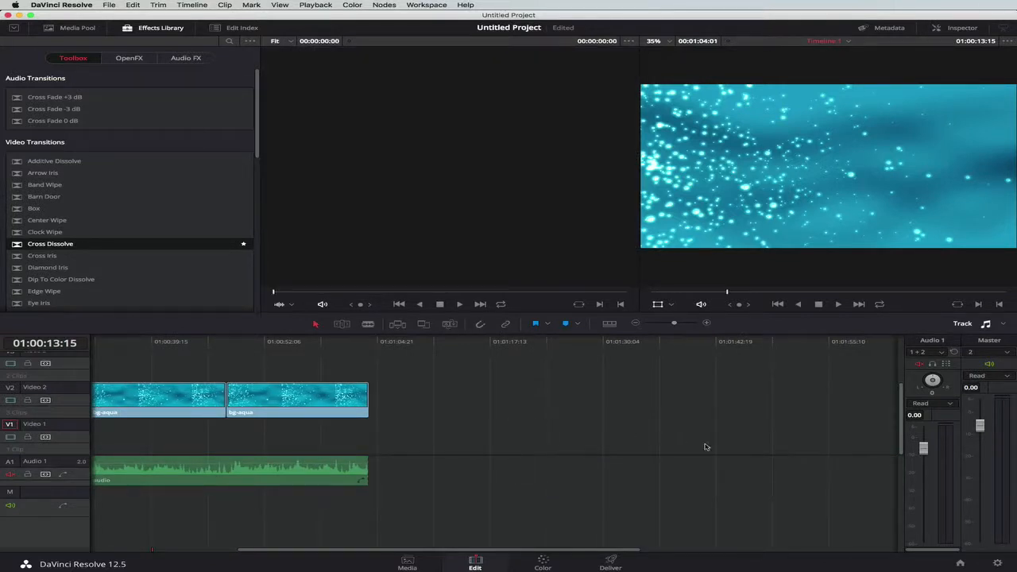
click(964, 28)
Choose the YouTube 720p render preset on the Deliver page and review its video settings
click(610, 561)
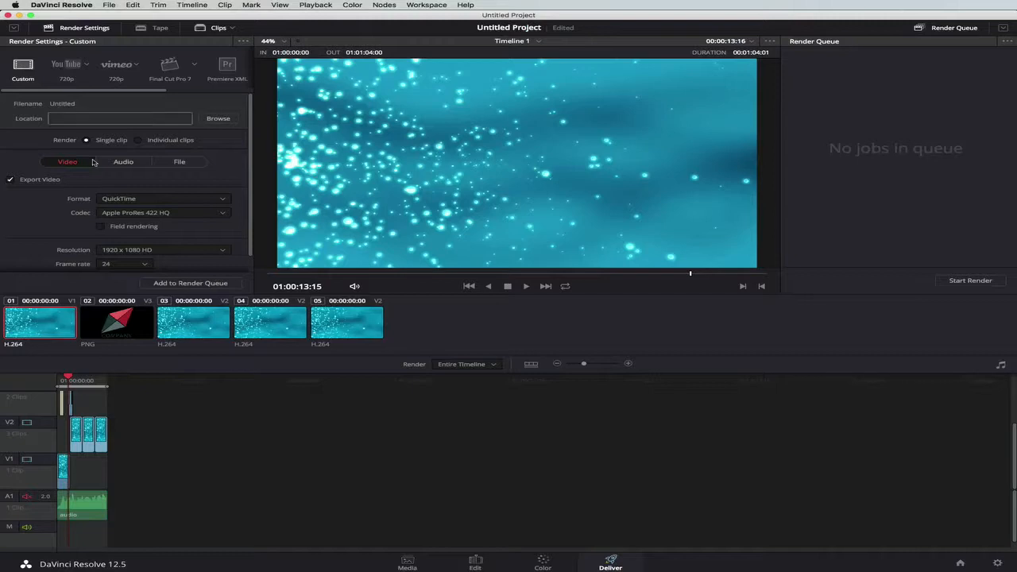
click(66, 66)
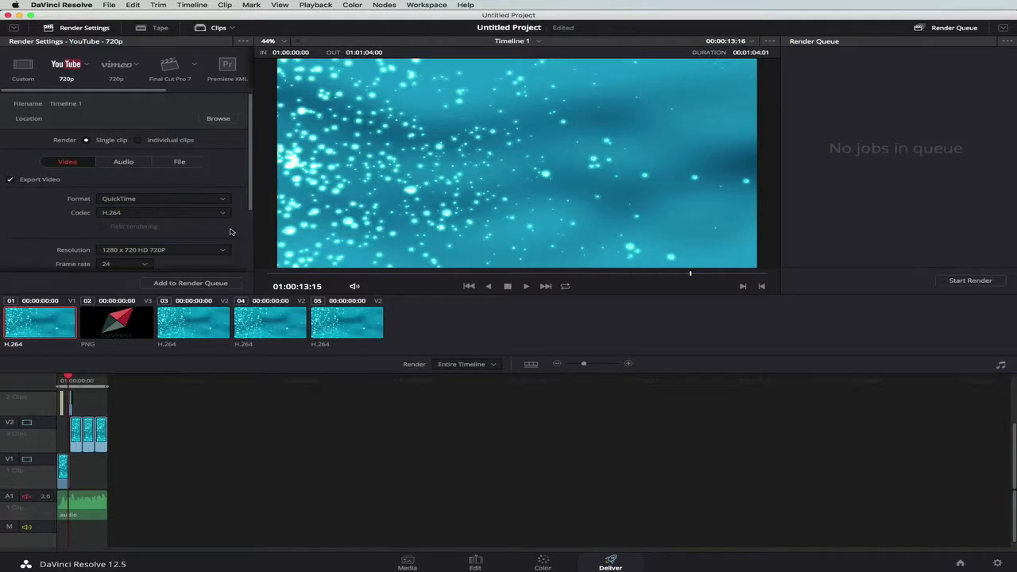
scroll(231, 231, down, 6)
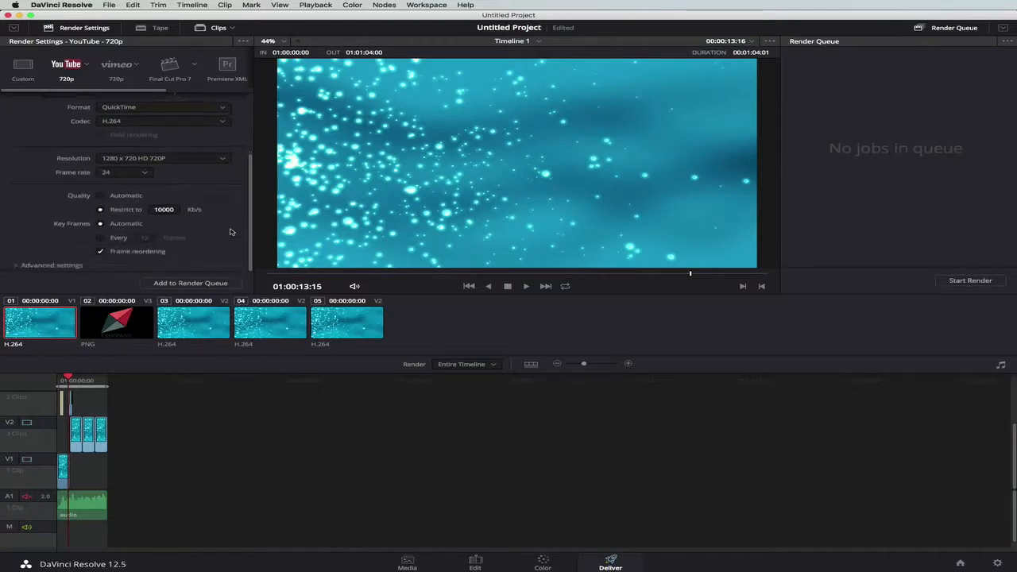
scroll(202, 229, up, 6)
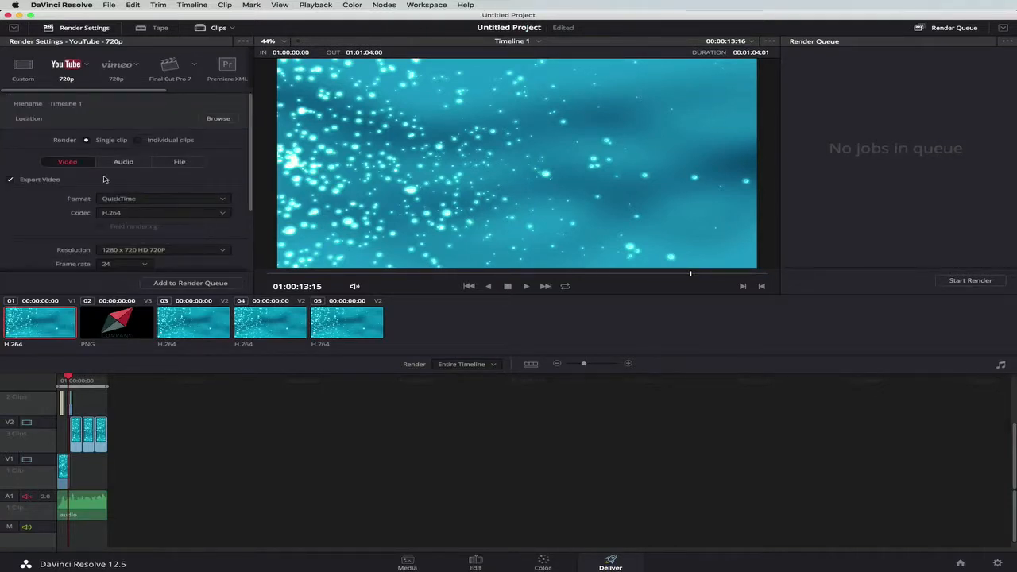
Set the render's custom file name to test and its destination to the Movies folder
click(180, 163)
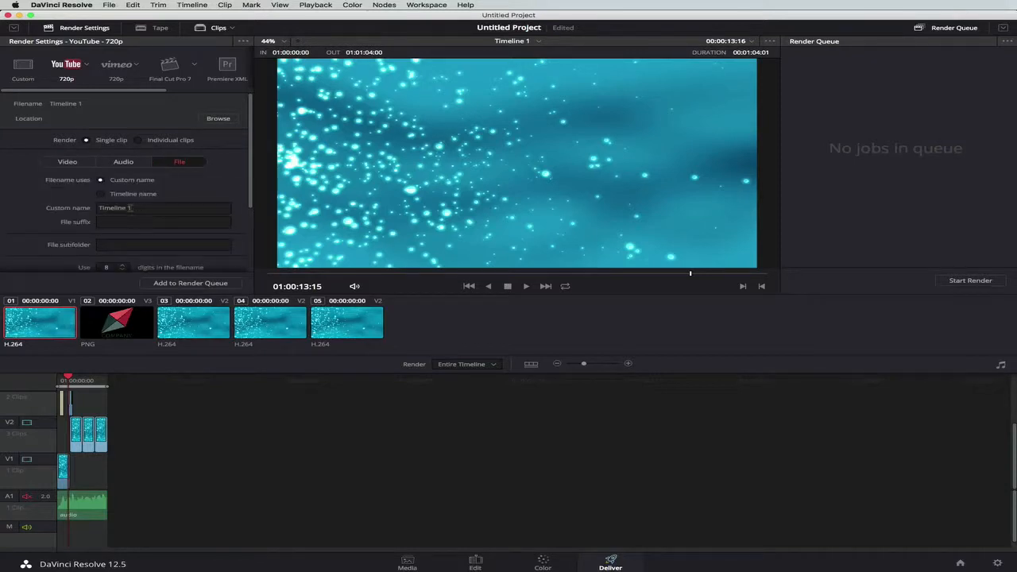
click(129, 207)
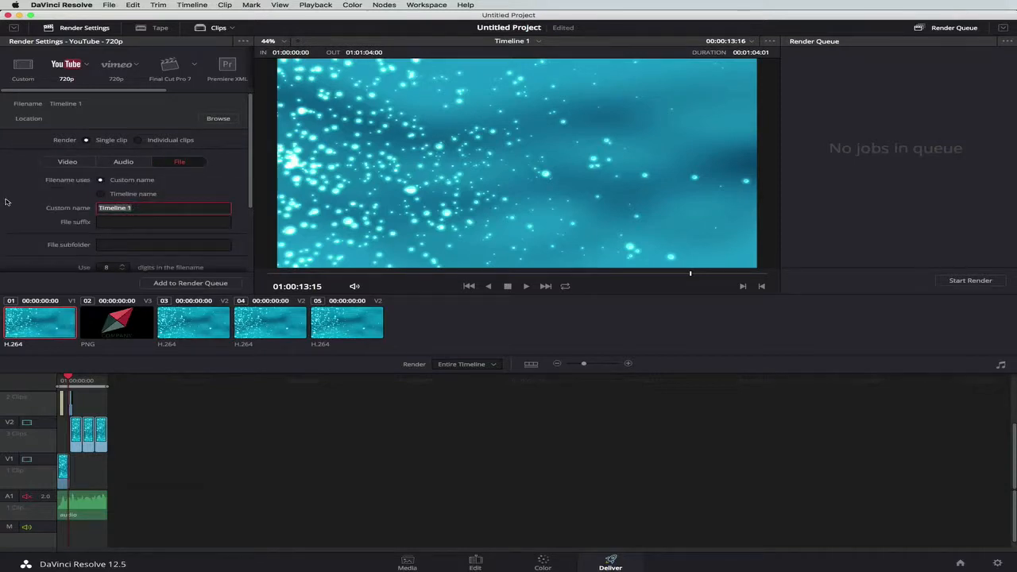
text(test)
click(219, 119)
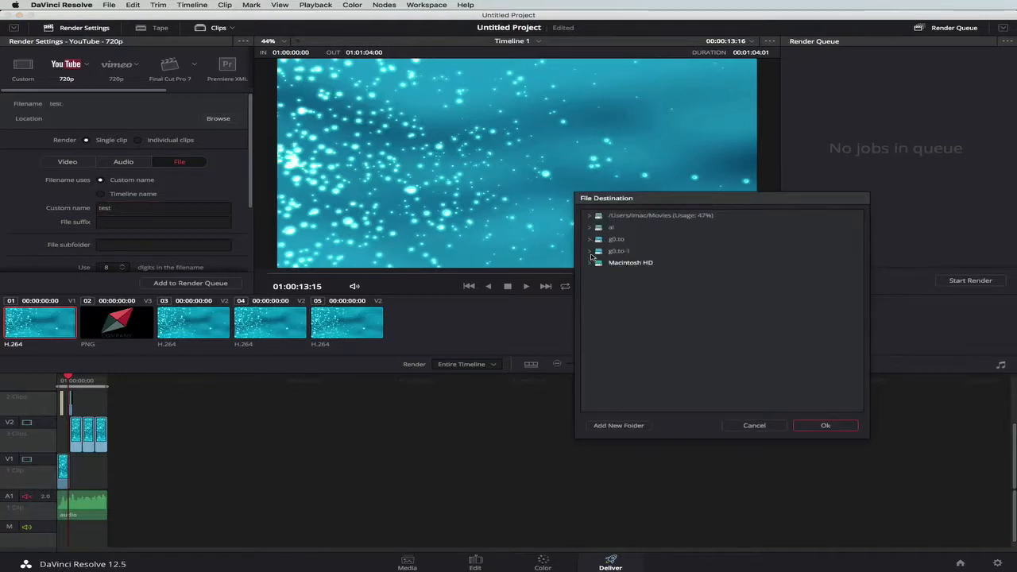
click(592, 218)
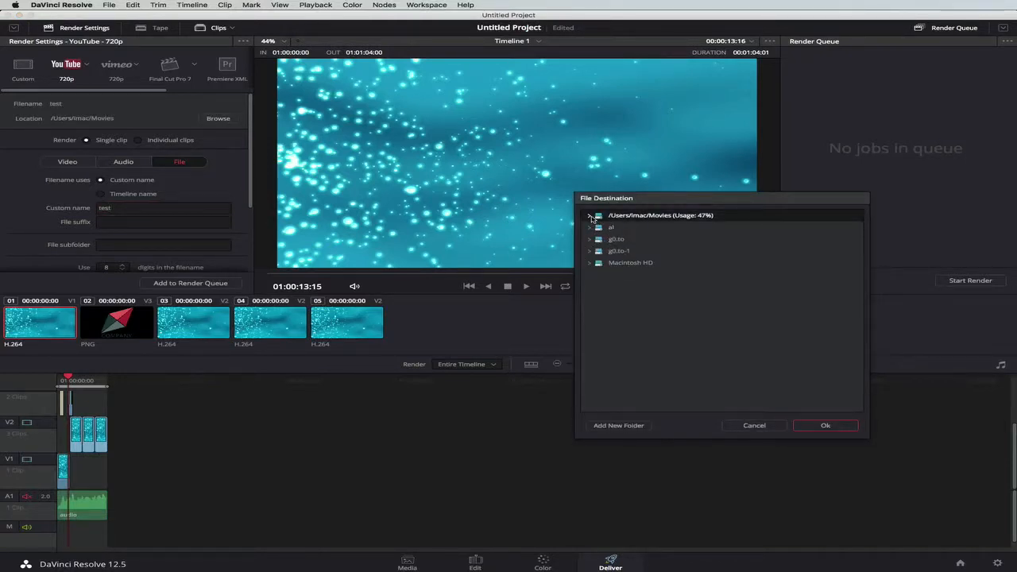
click(819, 428)
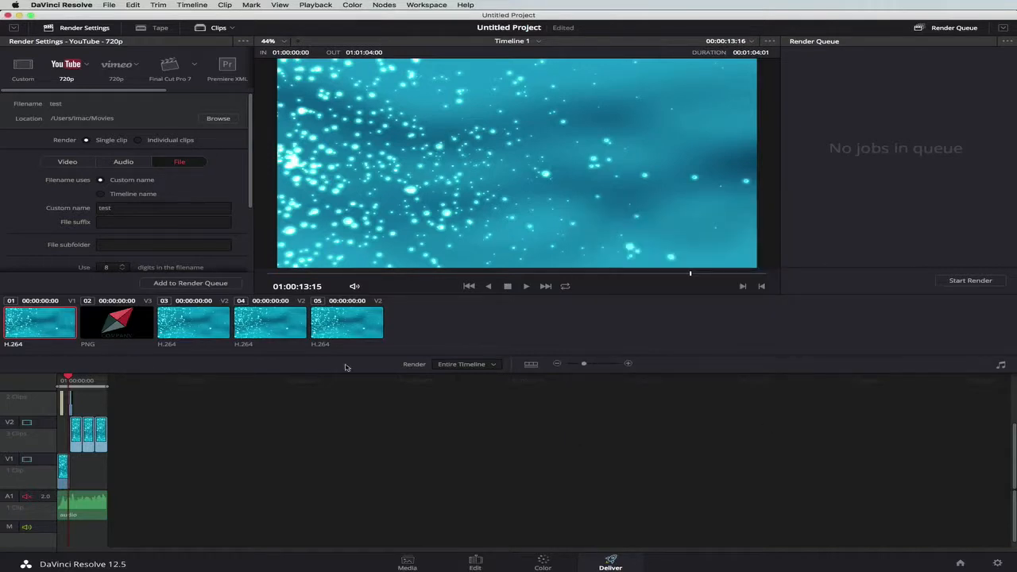
Add the entire timeline to the render queue as a job and start rendering it
click(194, 284)
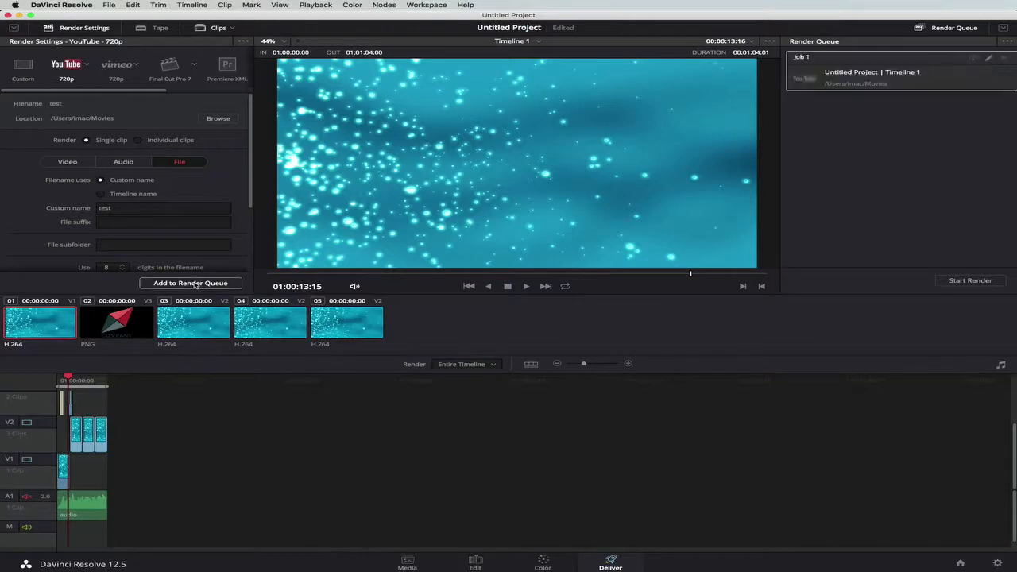
drag(589, 367, 598, 366)
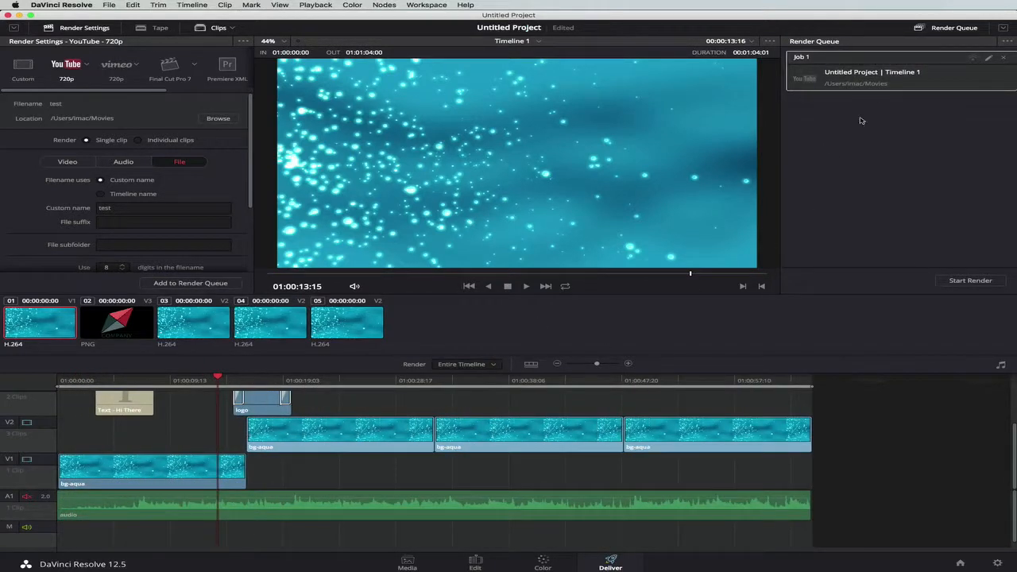
click(963, 281)
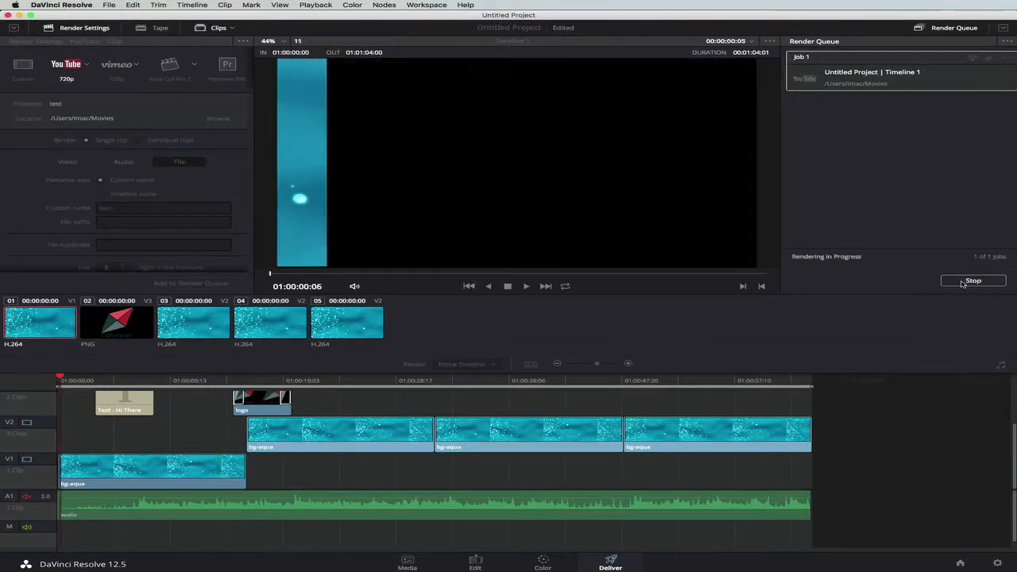